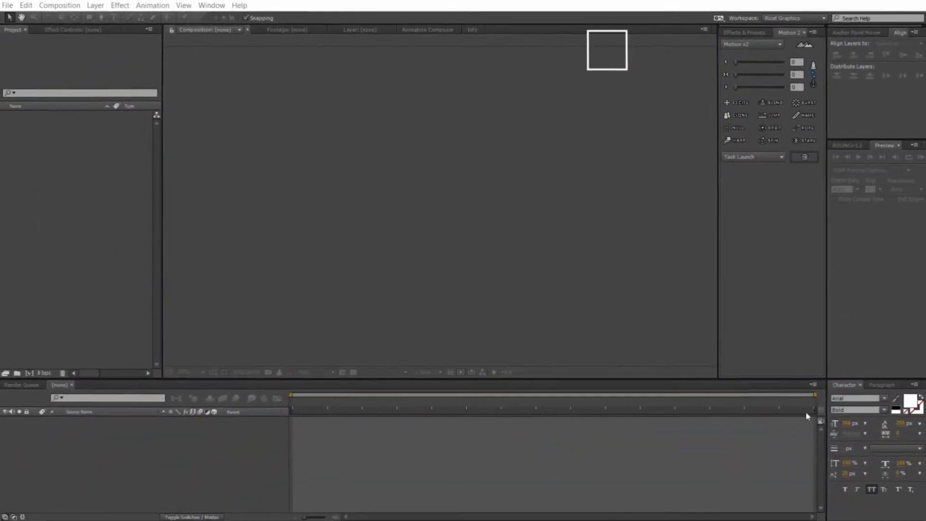
- Create a 1920 x 1080 composition named Light Sweep Animation at 30 frames per second with a 10-second duration
{"action": "left_click", "coordinate": [69, 8]}
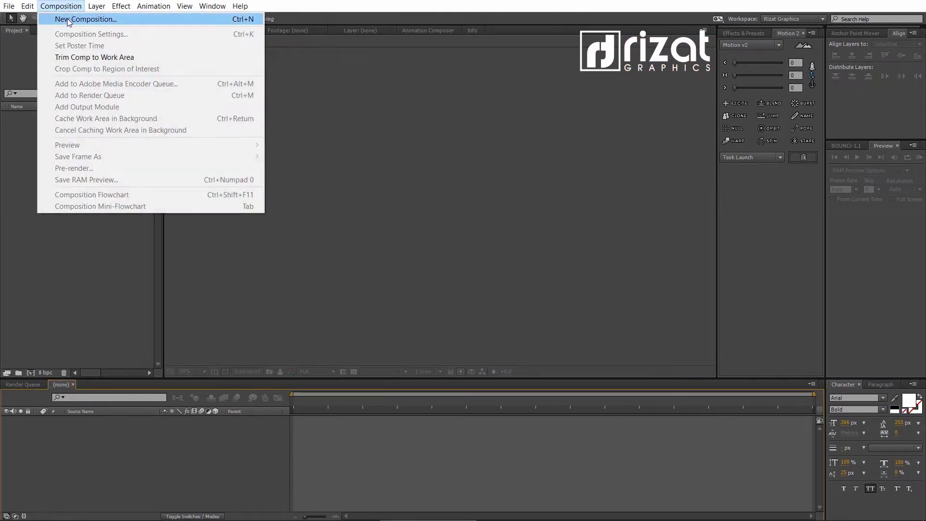
{"action": "left_click", "coordinate": [67, 18]}
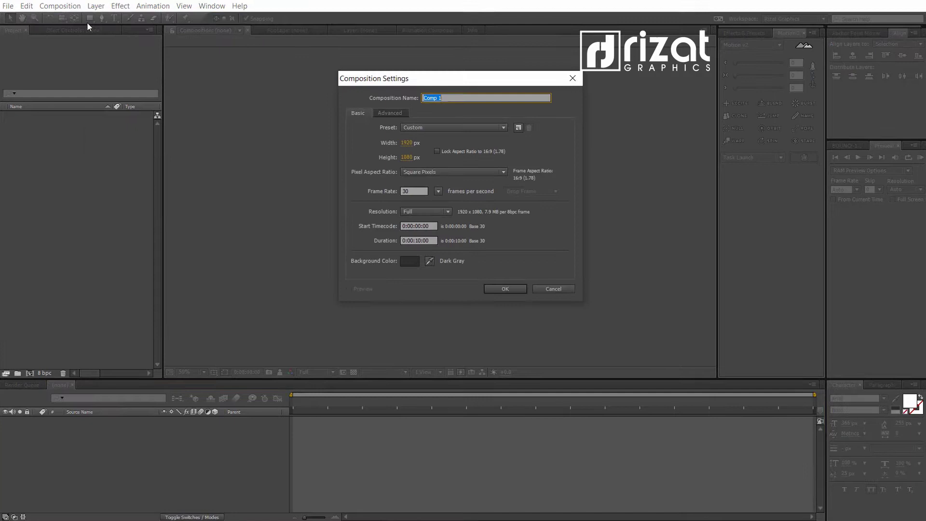
{"action": "left_click", "coordinate": [428, 100]}
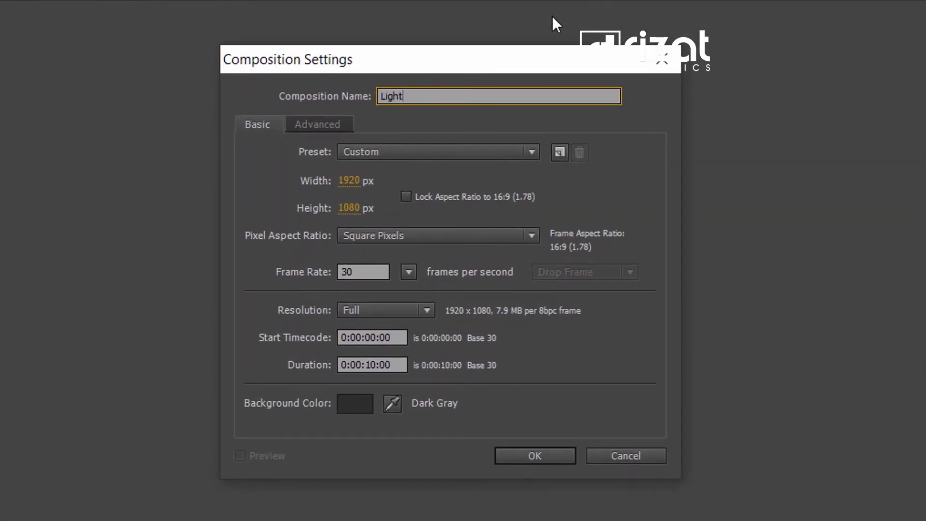
{"action": "type", "text": "Light Sweep Animation"}
{"action": "left_click", "coordinate": [387, 272]}
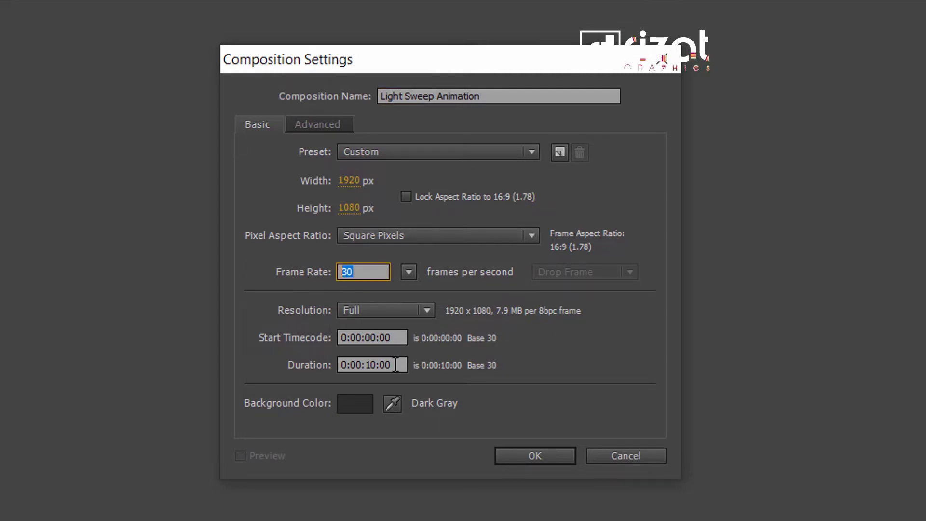
{"action": "left_click", "coordinate": [395, 365]}
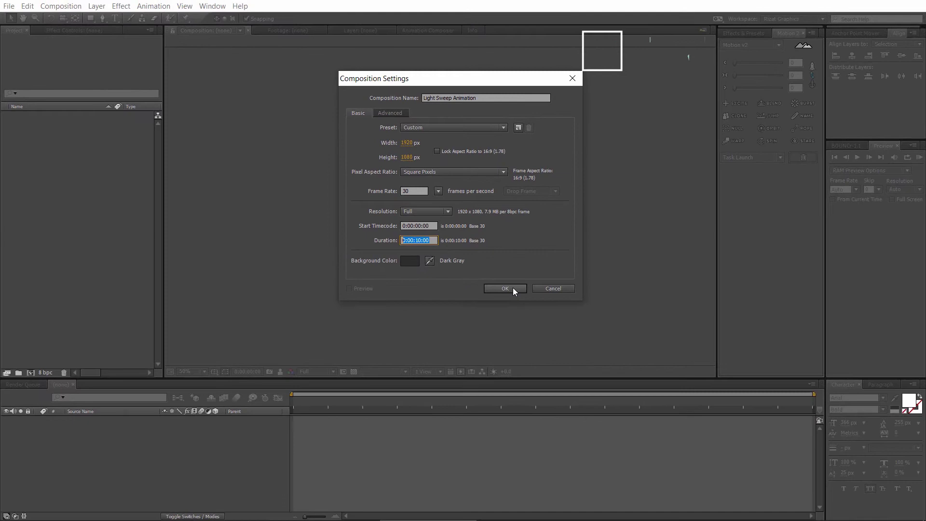
{"action": "left_click", "coordinate": [513, 287]}
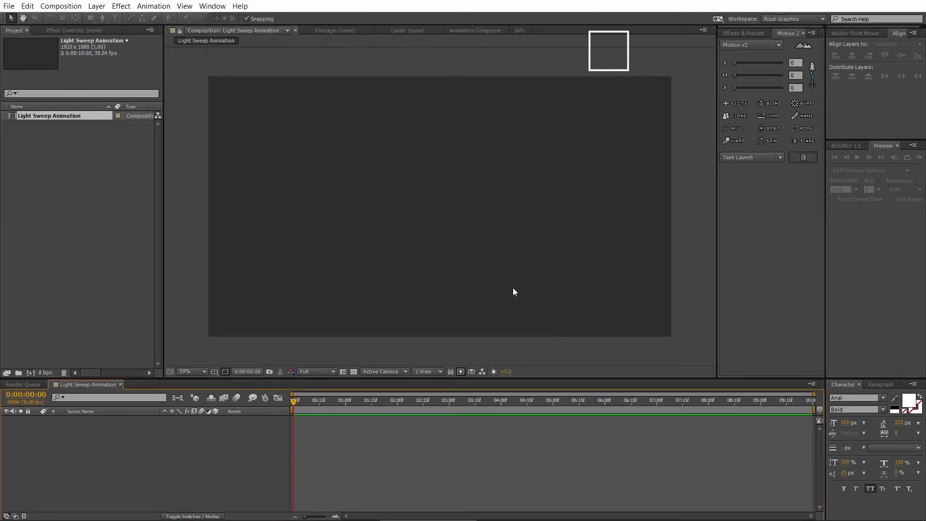
- Add a composition-sized dark gray solid layer named Background
{"action": "right_click", "coordinate": [218, 442]}
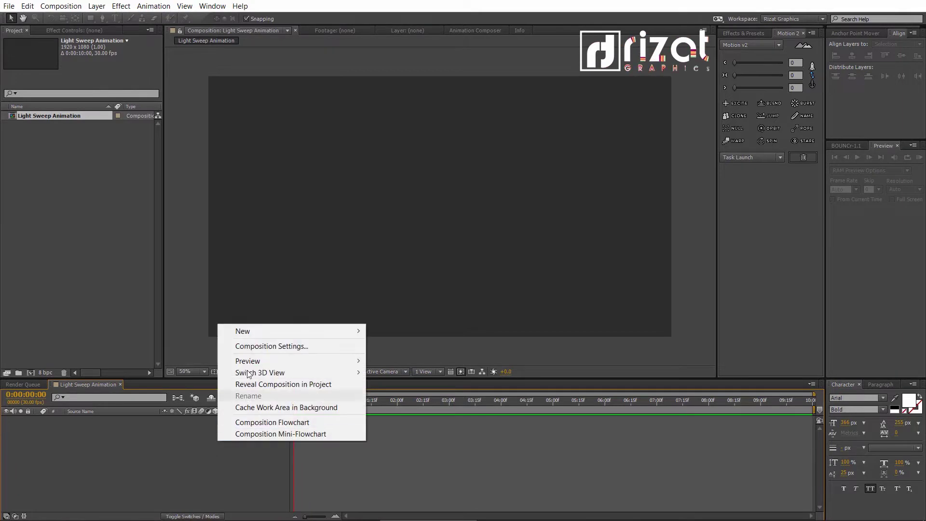
{"action": "mouse_move", "coordinate": [254, 334]}
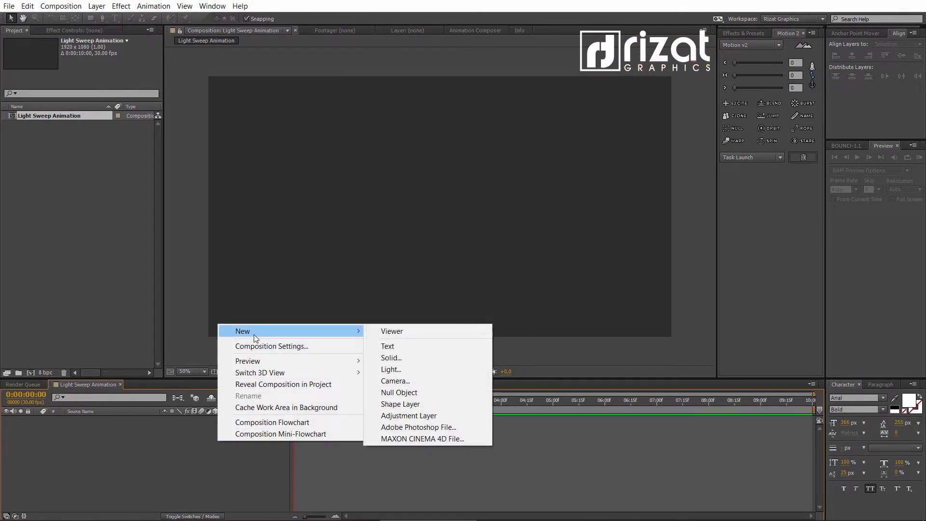
{"action": "left_click", "coordinate": [395, 356]}
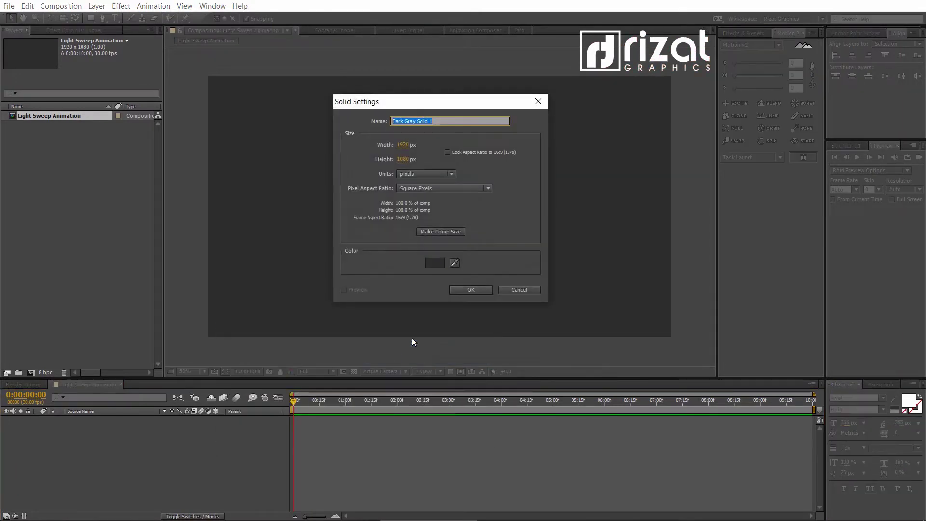
{"action": "left_click", "coordinate": [468, 289]}
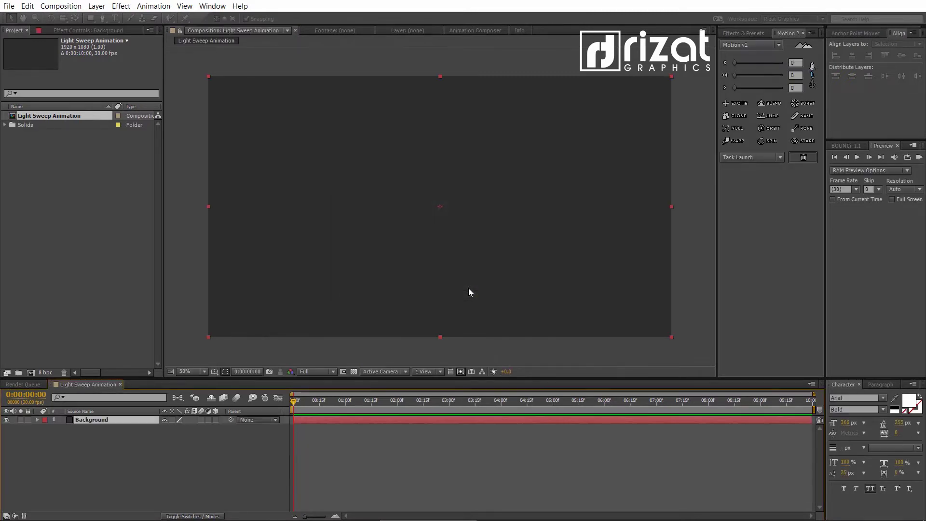
{"action": "left_click", "coordinate": [238, 453]}
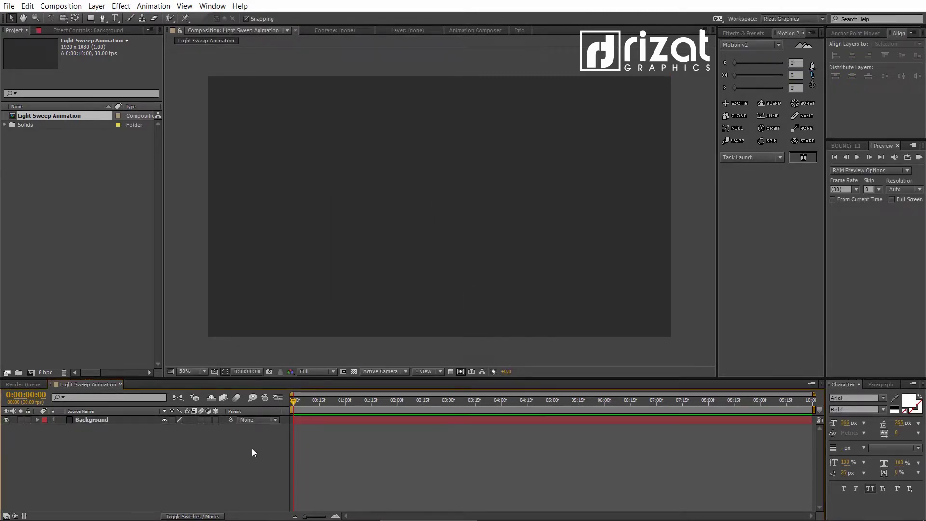
- Add a text layer reading LIGHT SWEEP in capitals, with each word on its own line
{"action": "left_click", "coordinate": [119, 22]}
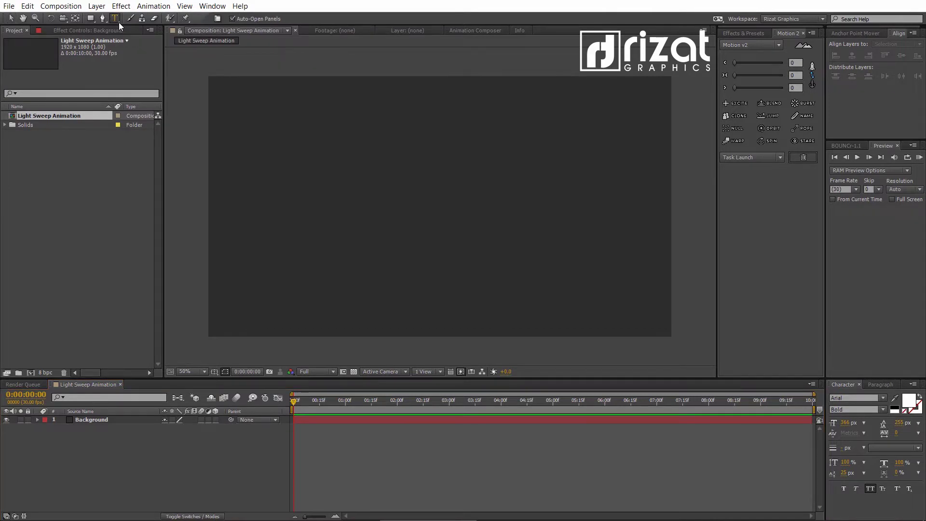
{"action": "left_click", "coordinate": [353, 223]}
{"action": "type", "text": "LIG"}
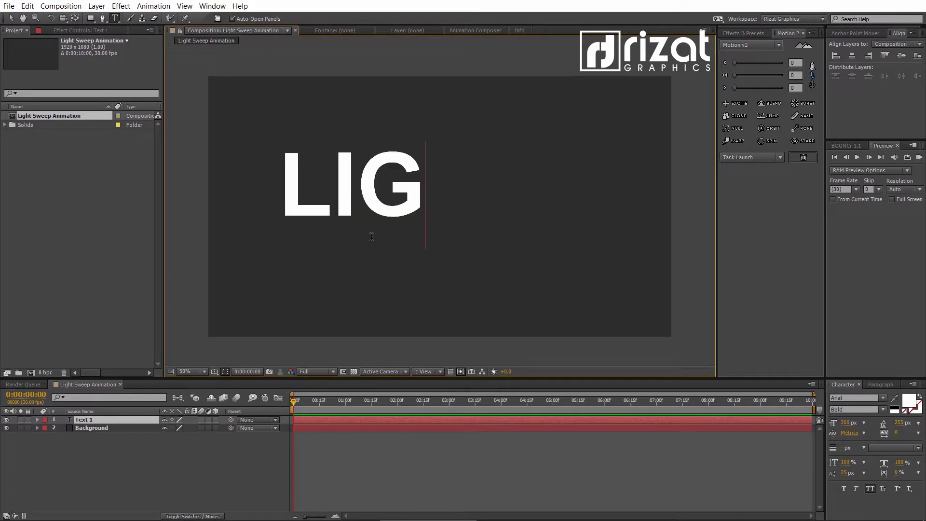
{"action": "type", "text": "HT SW"}
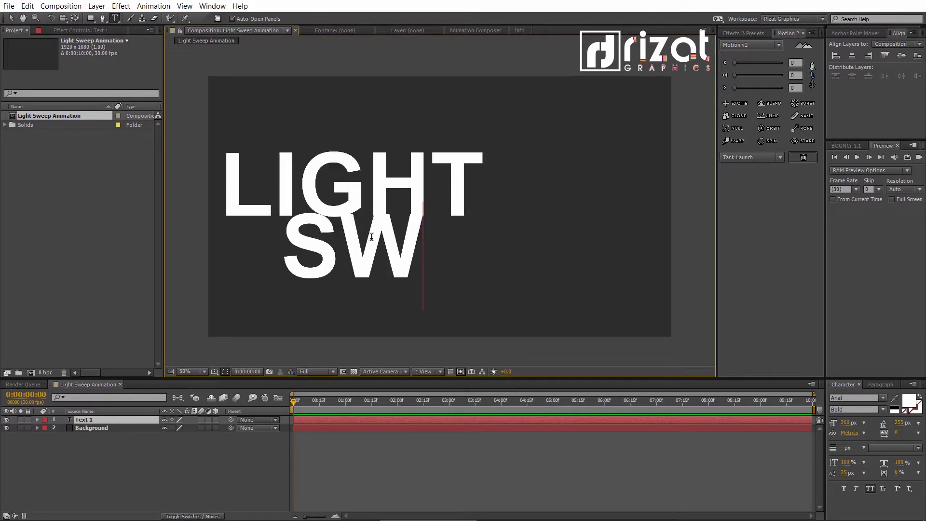
{"action": "type", "text": "EEP"}
- Set the text's line spacing to 308 px and enlarge the word LIGHT to about 426 px
{"action": "key", "text": "ctrl+a"}
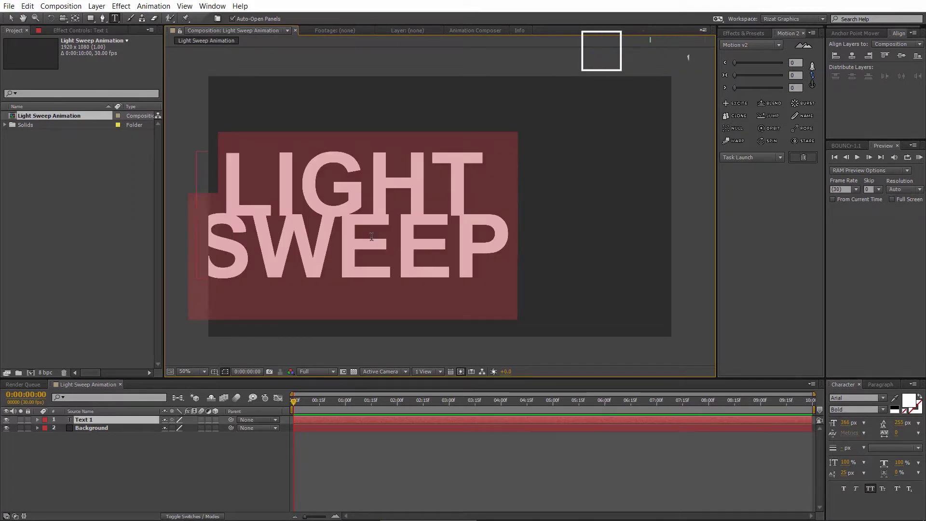
{"action": "left_click_drag", "start_coordinate": [916, 424], "coordinate": [916, 411]}
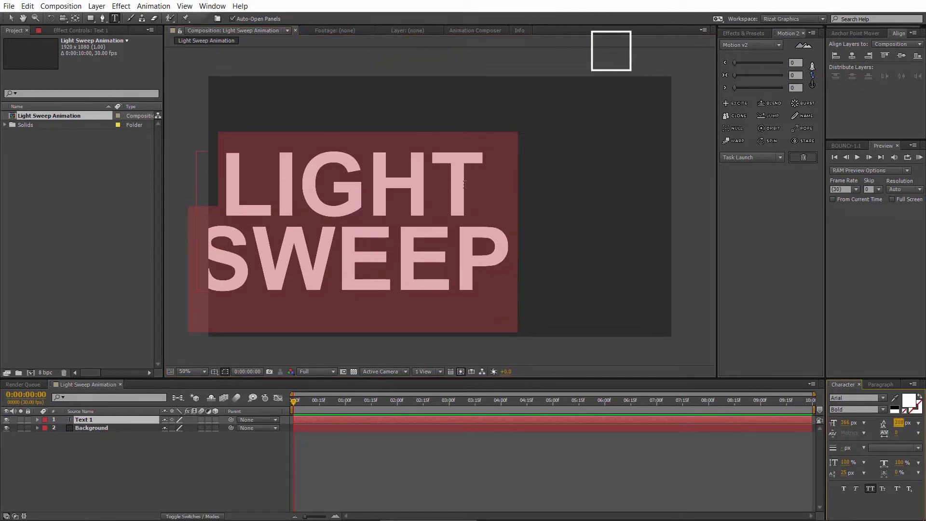
{"action": "left_click_drag", "start_coordinate": [224, 155], "coordinate": [474, 263]}
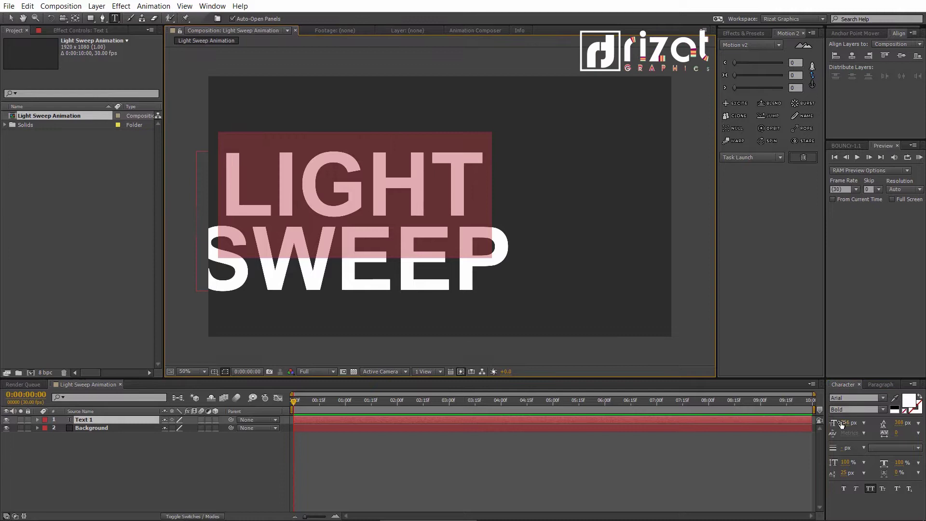
{"action": "left_click_drag", "start_coordinate": [842, 424], "coordinate": [869, 418]}
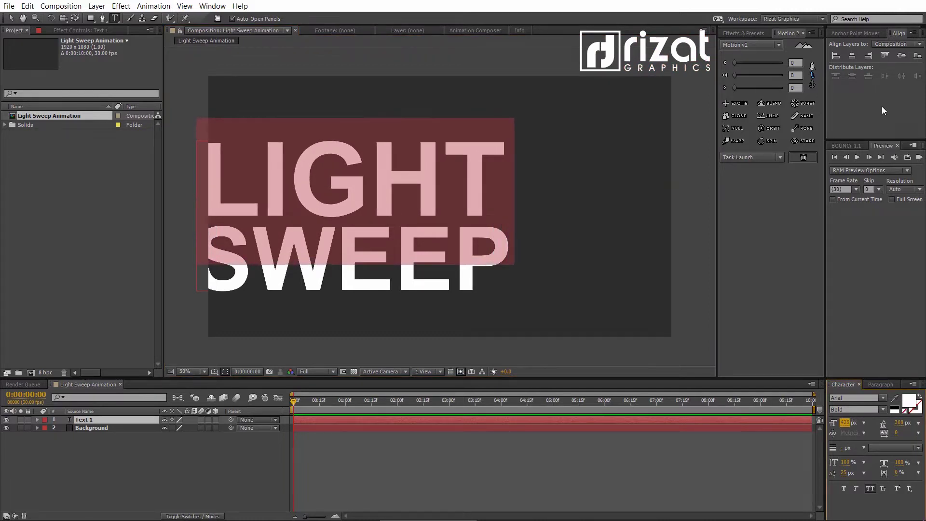
- Center the text layer horizontally and vertically in the composition, and center its anchor point
{"action": "left_click", "coordinate": [853, 55]}
{"action": "left_click", "coordinate": [901, 55]}
{"action": "left_click", "coordinate": [855, 33]}
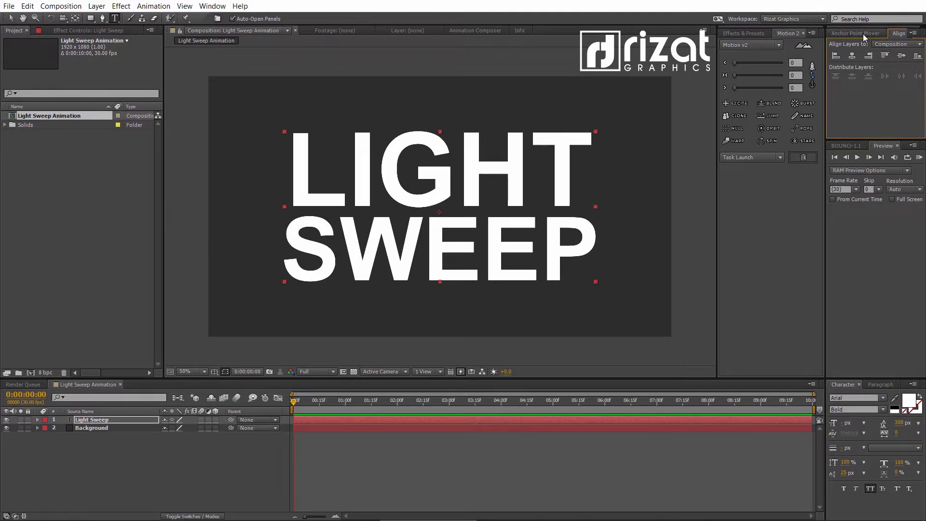
{"action": "left_click", "coordinate": [898, 33]}
- Scale the Light Sweep text layer down to 78%
{"action": "left_click", "coordinate": [140, 432]}
{"action": "left_click", "coordinate": [130, 421]}
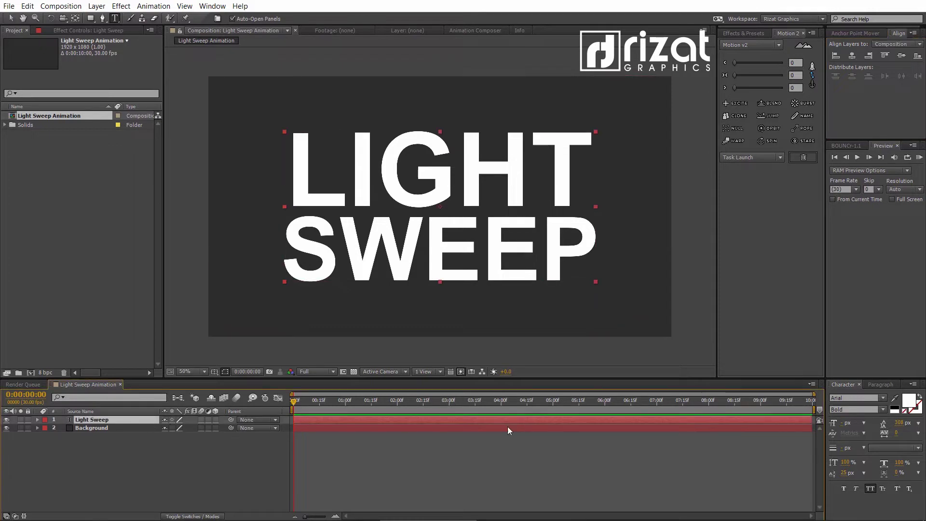
{"action": "key", "text": "s"}
{"action": "left_click_drag", "start_coordinate": [200, 428], "coordinate": [179, 428]}
{"action": "left_click", "coordinate": [106, 453]}
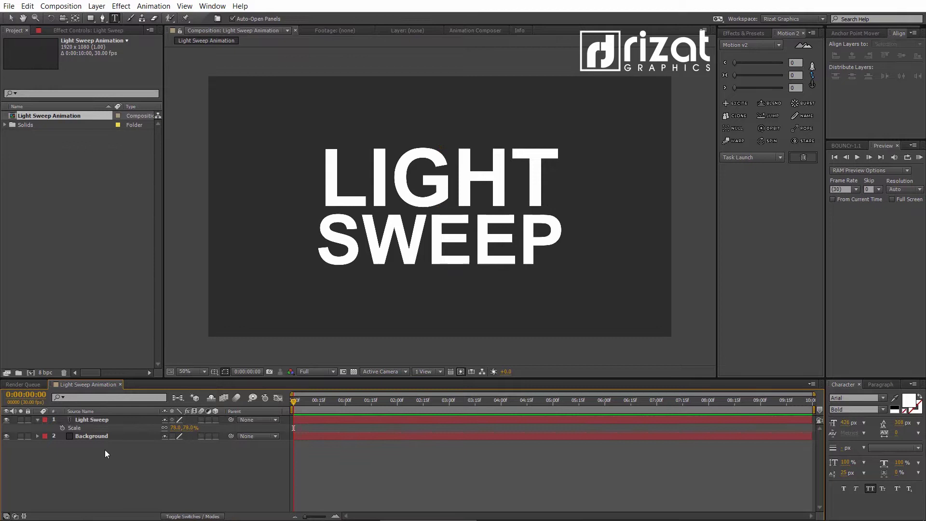
{"action": "left_click", "coordinate": [38, 419]}
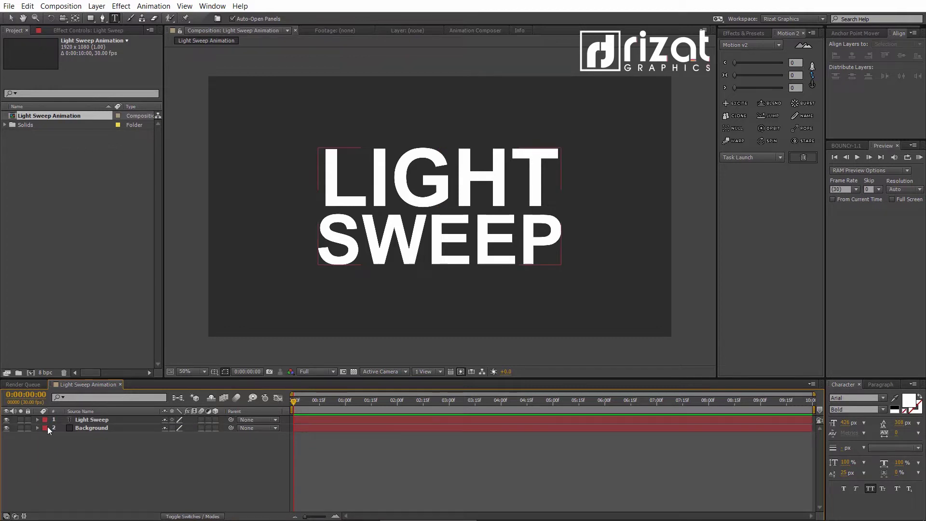
- Apply a Gradient Overlay layer style to the Light Sweep text layer
{"action": "left_click", "coordinate": [91, 419]}
{"action": "right_click", "coordinate": [92, 419]}
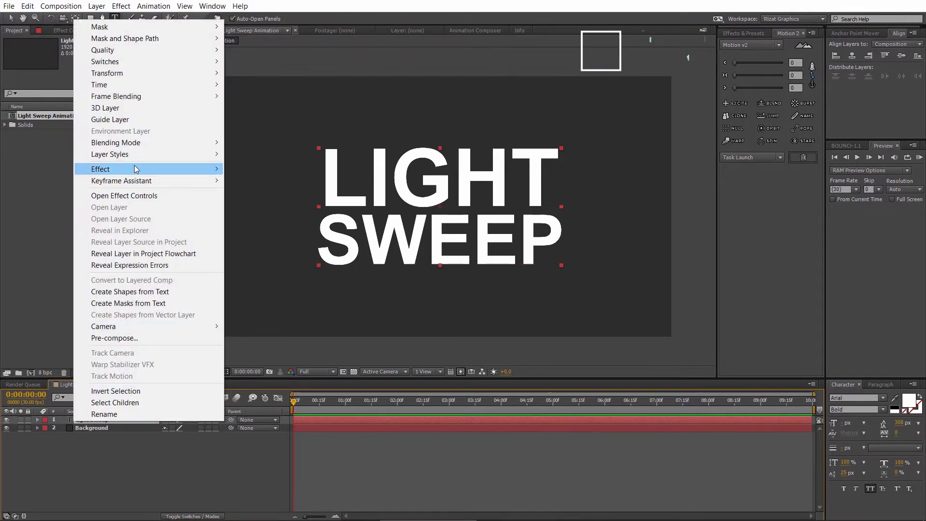
{"action": "mouse_move", "coordinate": [140, 154]}
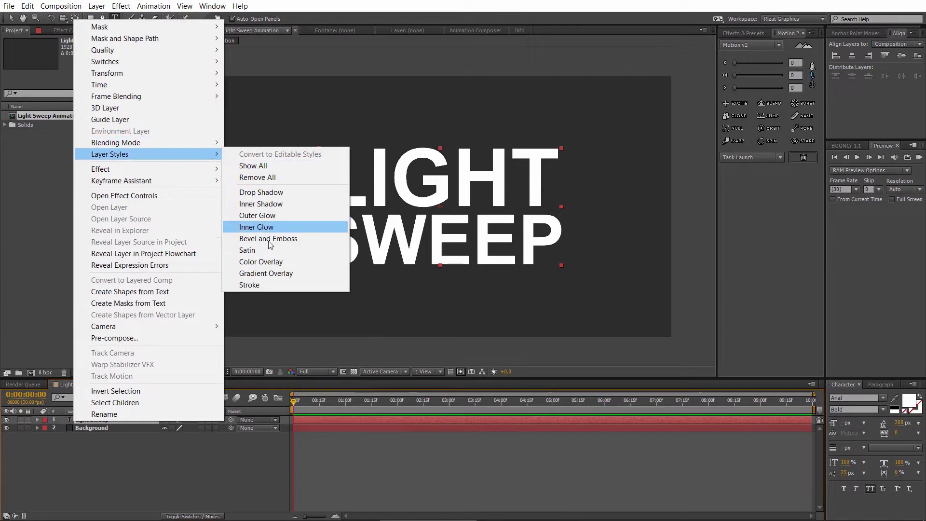
{"action": "left_click", "coordinate": [269, 273]}
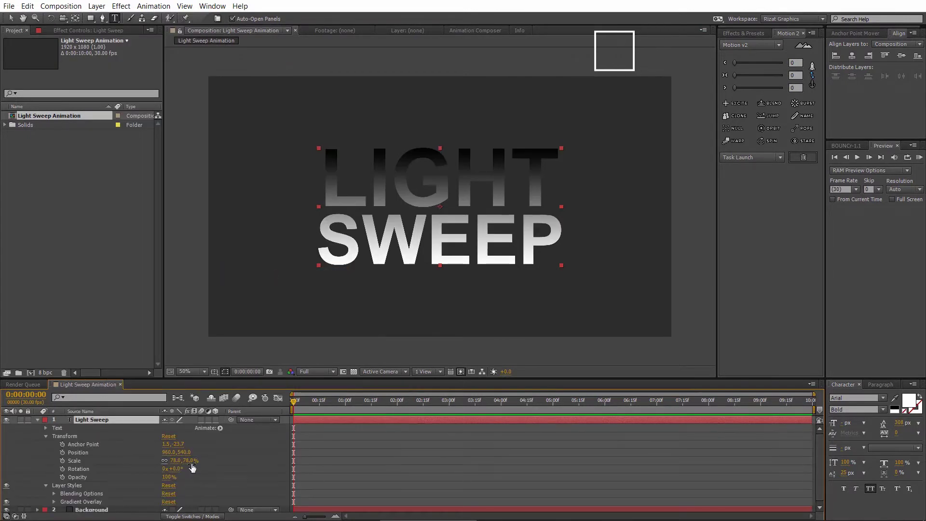
- Edit the Gradient Overlay's colors and change the white stop to a medium blue, about 006BAF
{"action": "scroll", "coordinate": [181, 474], "scroll_direction": "down", "scroll_amount": 1}
{"action": "left_click", "coordinate": [55, 496]}
{"action": "scroll", "coordinate": [195, 490], "scroll_direction": "down", "scroll_amount": 3}
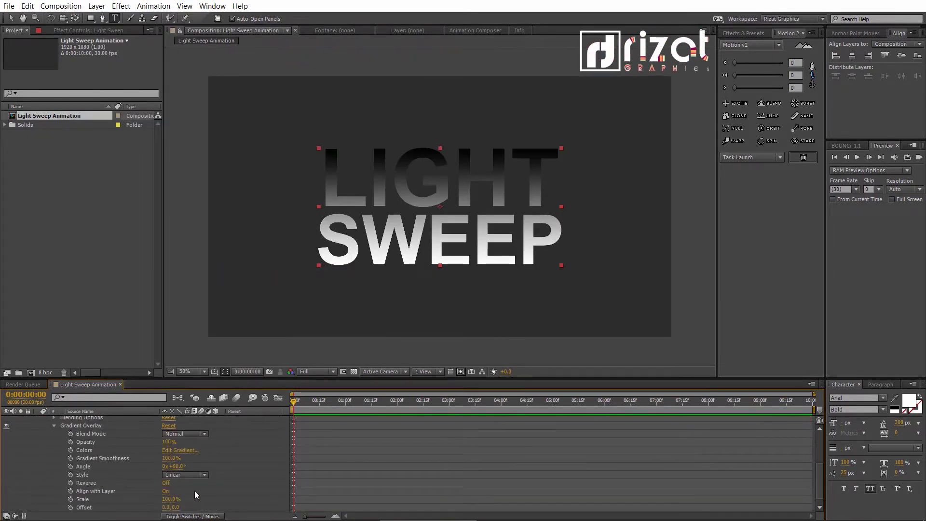
{"action": "left_click", "coordinate": [180, 450]}
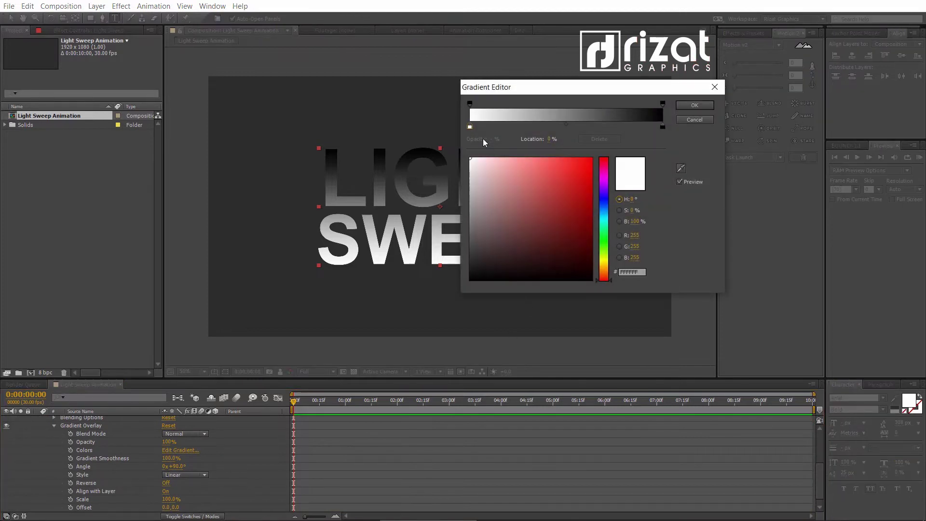
{"action": "left_click", "coordinate": [605, 214]}
{"action": "left_click", "coordinate": [592, 196]}
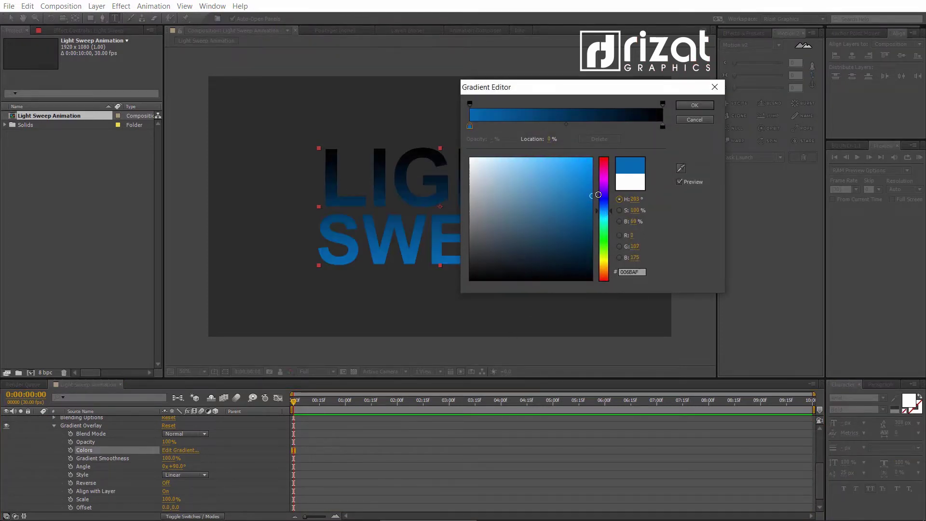
- Change the gradient's black end stop to the dark blue 004672 and apply the gradient
{"action": "left_click", "coordinate": [663, 127]}
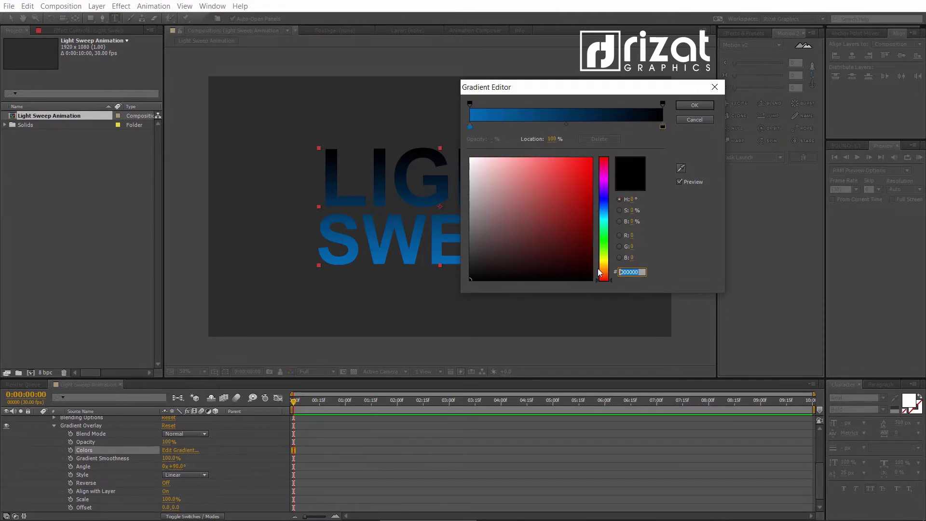
{"action": "type", "text": "006DB2"}
{"action": "left_click_drag", "start_coordinate": [594, 201], "coordinate": [603, 227]}
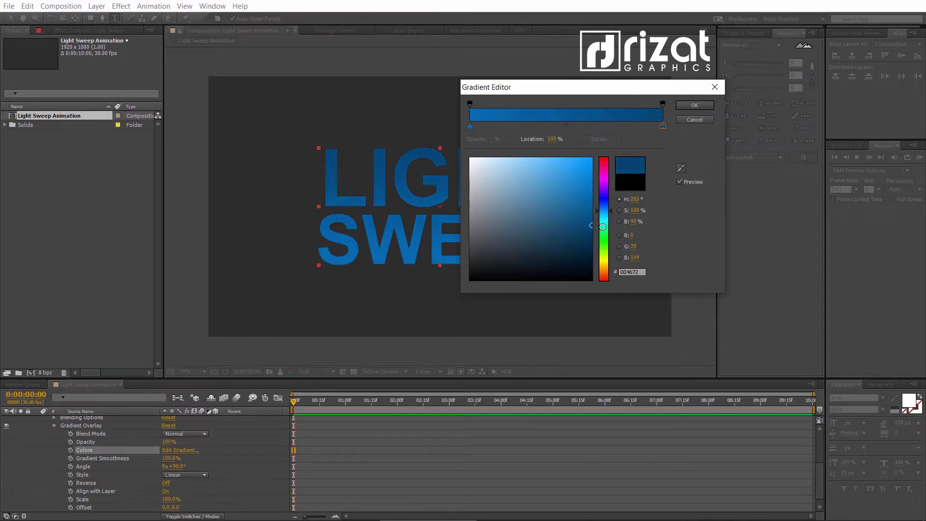
{"action": "left_click", "coordinate": [695, 105]}
- Add a Bevel and Emboss layer style to the Light Sweep text layer and collapse the layer's properties
{"action": "scroll", "coordinate": [89, 459], "scroll_direction": "up", "scroll_amount": 5}
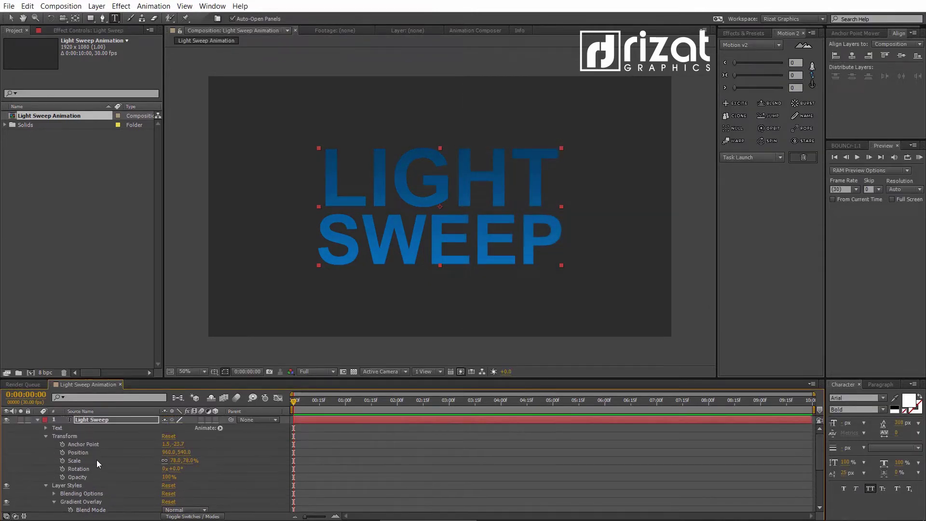
{"action": "right_click", "coordinate": [91, 421]}
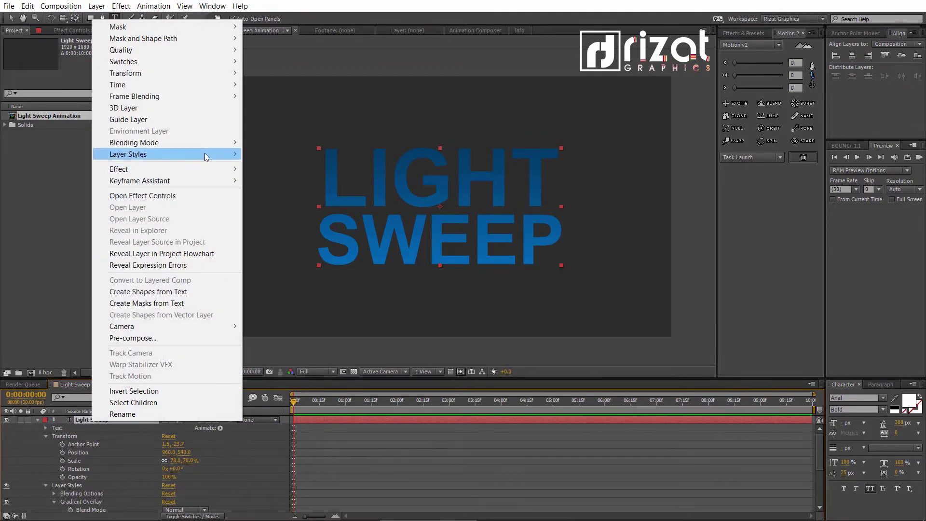
{"action": "mouse_move", "coordinate": [205, 153]}
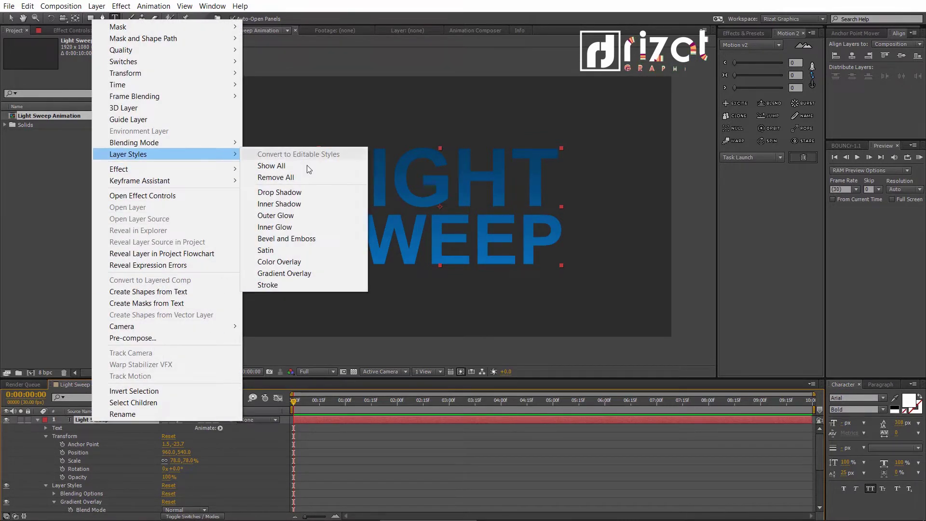
{"action": "left_click", "coordinate": [317, 237]}
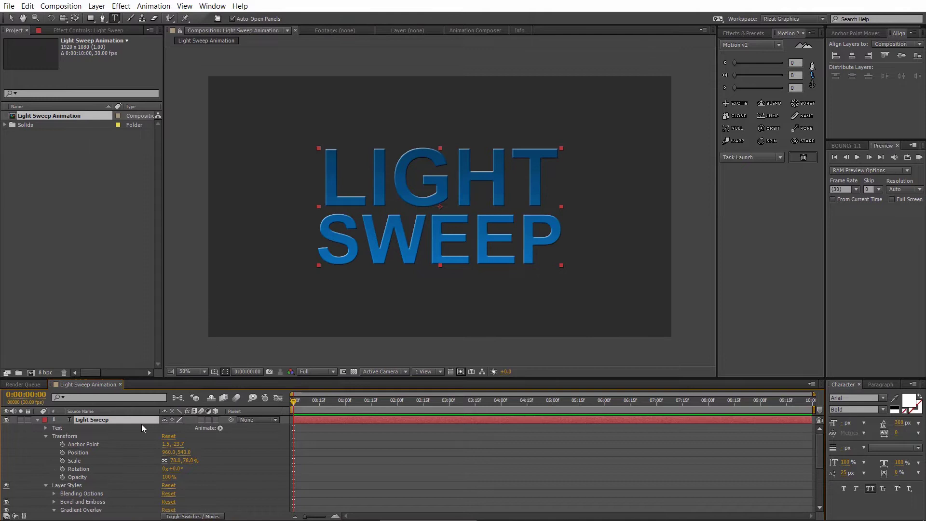
{"action": "left_click", "coordinate": [39, 419]}
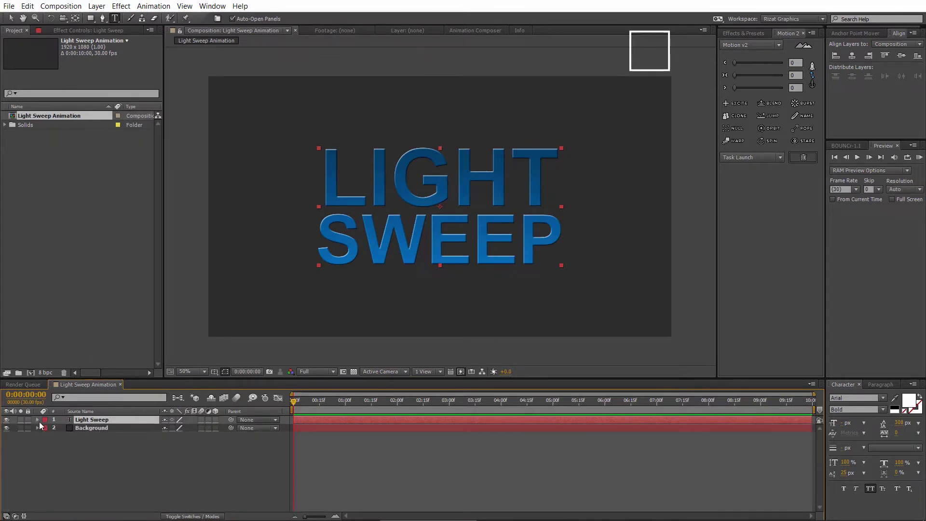
- Pre-compose the Light Sweep text layer as "Logo or text", moving all attributes into the new composition
{"action": "left_click", "coordinate": [97, 464]}
{"action": "right_click", "coordinate": [99, 422]}
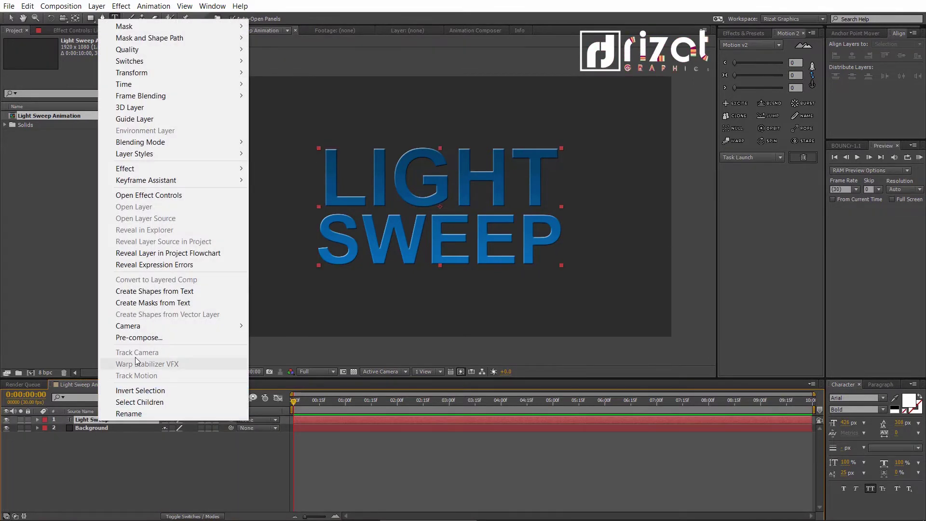
{"action": "left_click", "coordinate": [137, 337]}
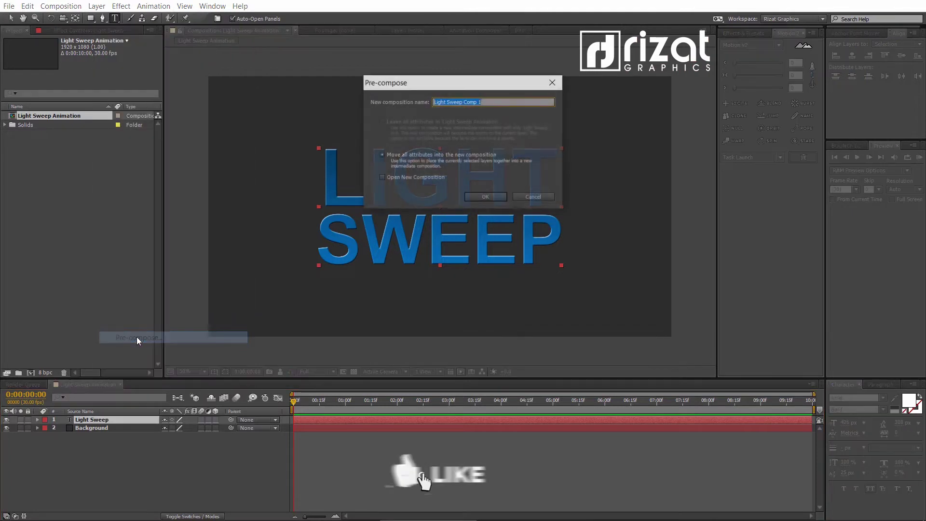
{"action": "type", "text": "Logo"}
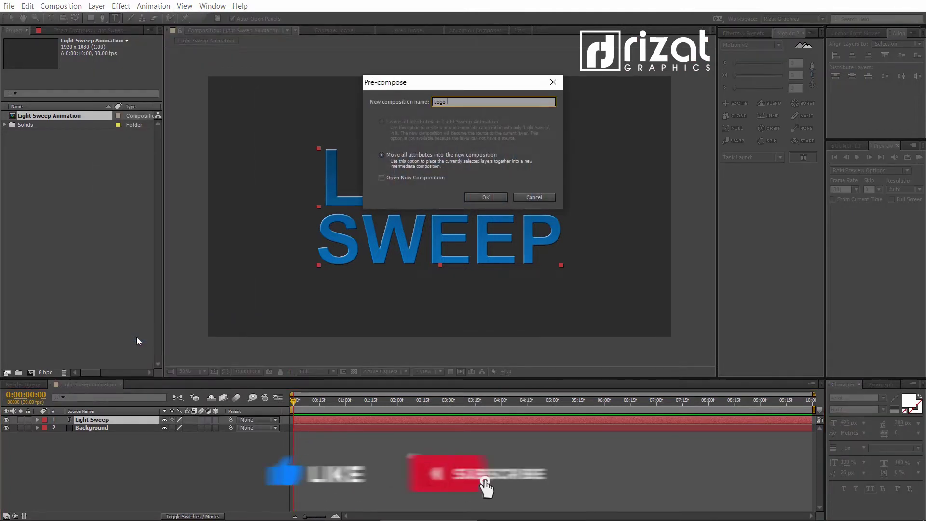
{"action": "type", "text": " or text"}
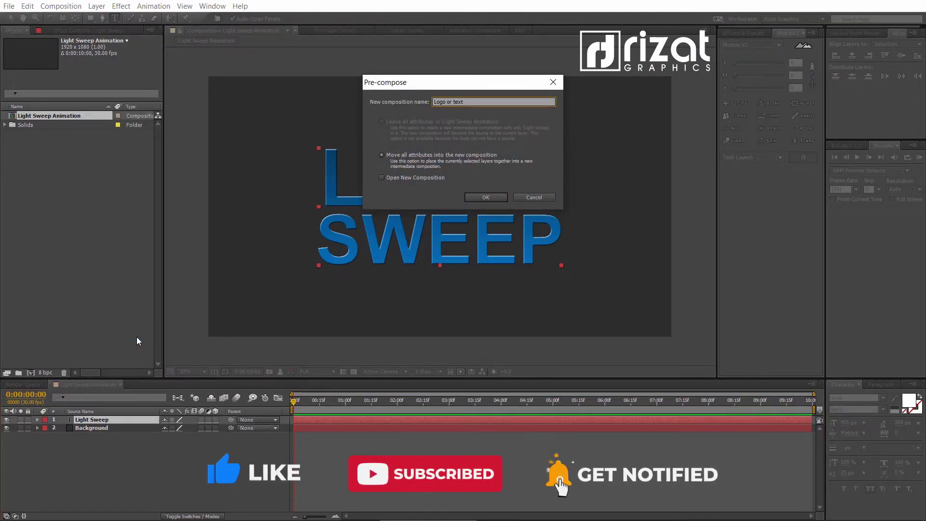
{"action": "key", "text": "Return"}
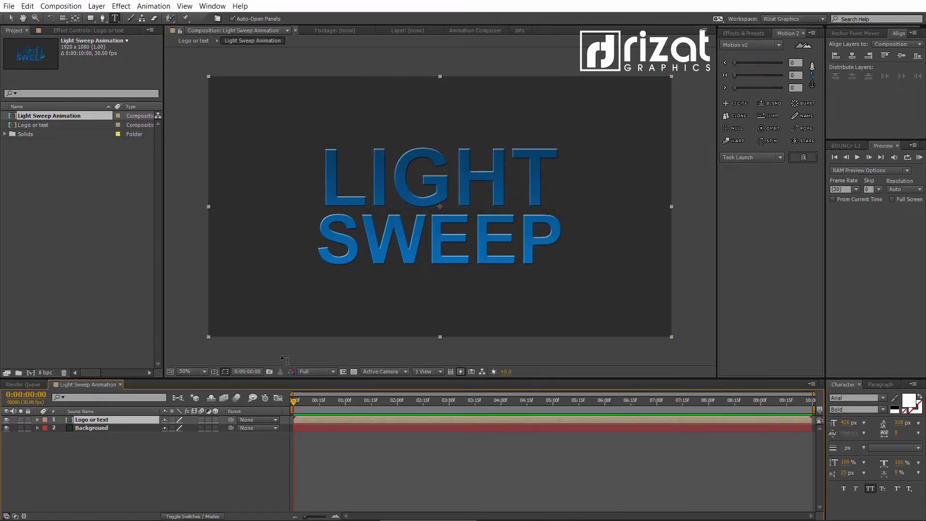
- Find the CC Light Sweep effect and apply it to the Logo or text layer
{"action": "left_click", "coordinate": [735, 34]}
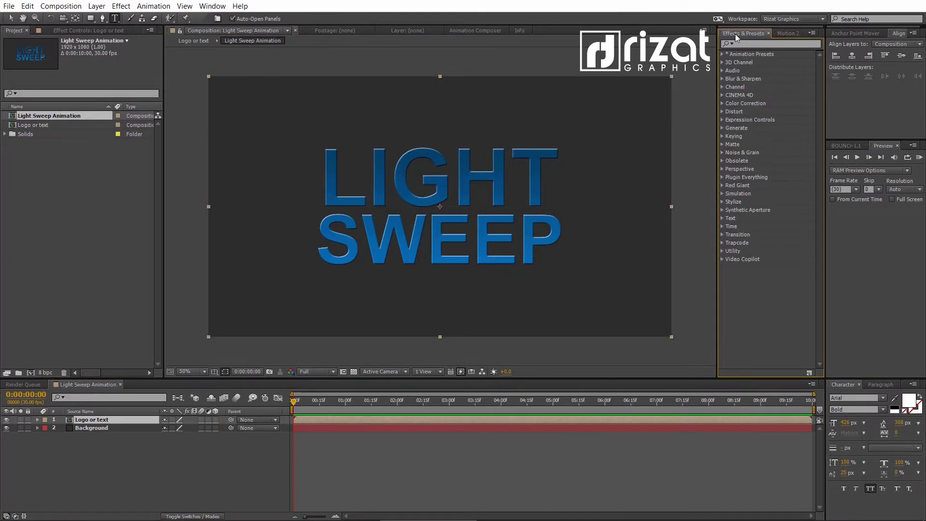
{"action": "left_click", "coordinate": [726, 44]}
{"action": "type", "text": "cc light"}
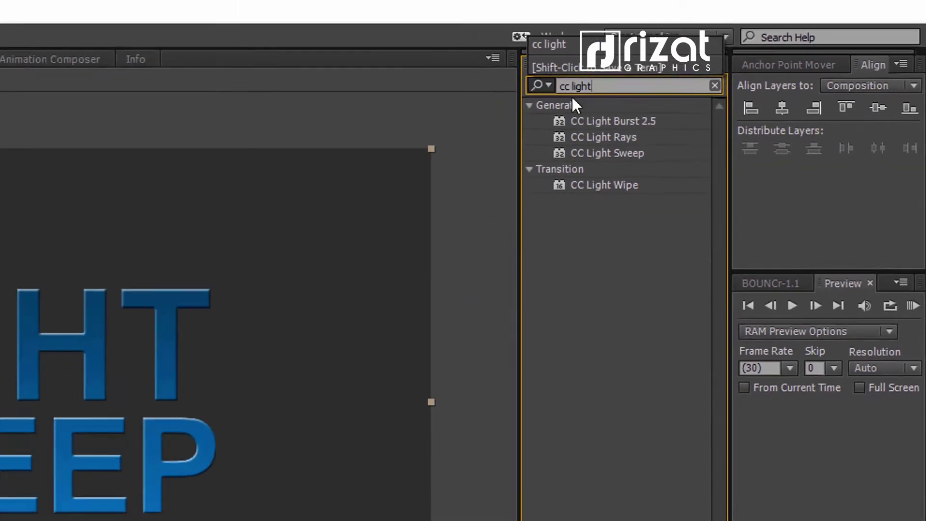
{"action": "left_click_drag", "start_coordinate": [535, 187], "coordinate": [0, 511]}
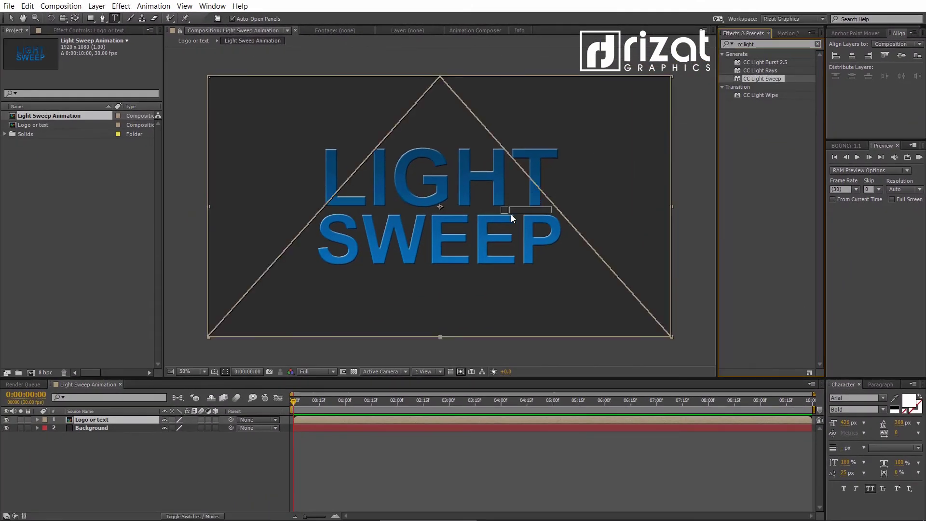
{"action": "left_click_drag", "start_coordinate": [496, 221], "coordinate": [496, 221]}
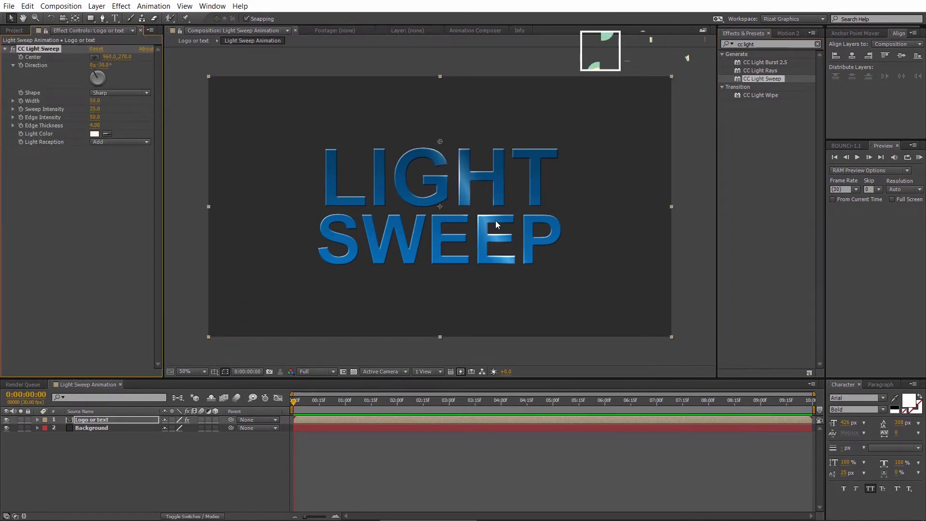
- Move the light sweep's Center to the middle of the title, about 966, 544, and set its Direction to about 37°
{"action": "left_click", "coordinate": [920, 164]}
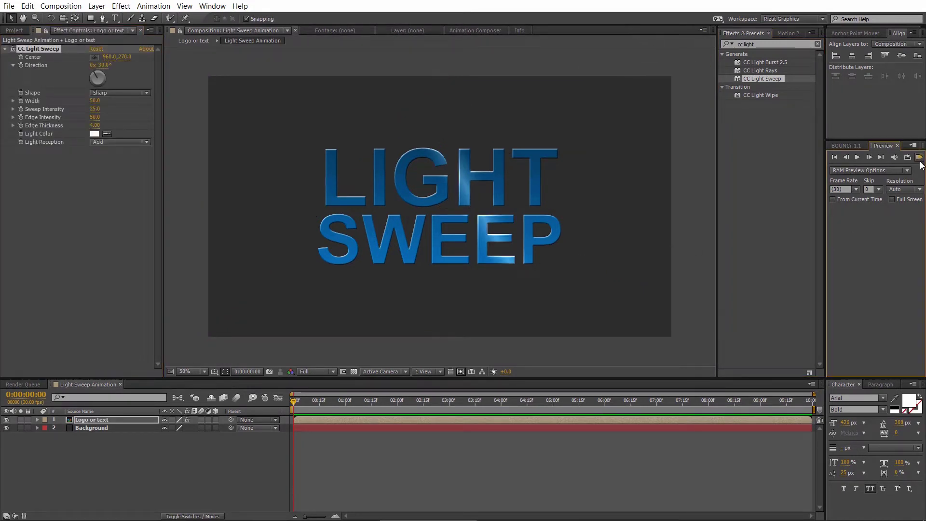
{"action": "left_click", "coordinate": [875, 235]}
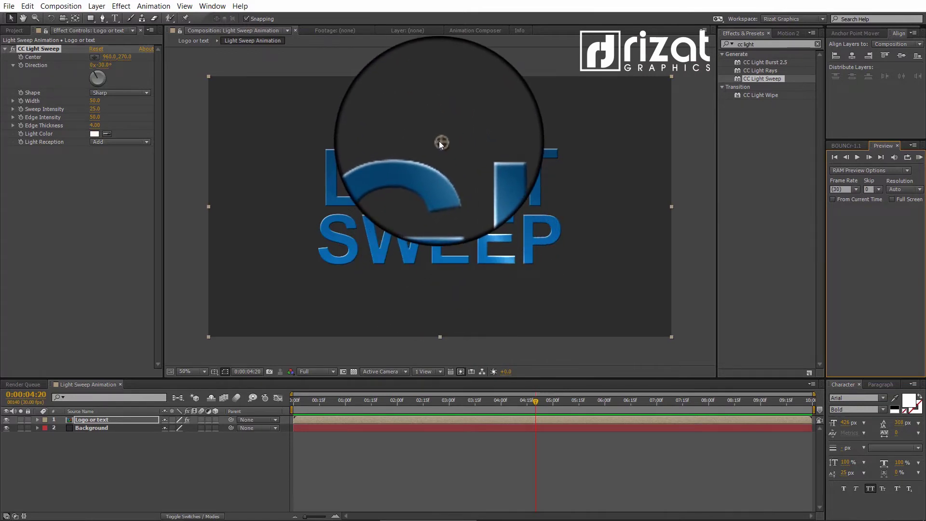
{"action": "left_click_drag", "start_coordinate": [440, 143], "coordinate": [442, 209]}
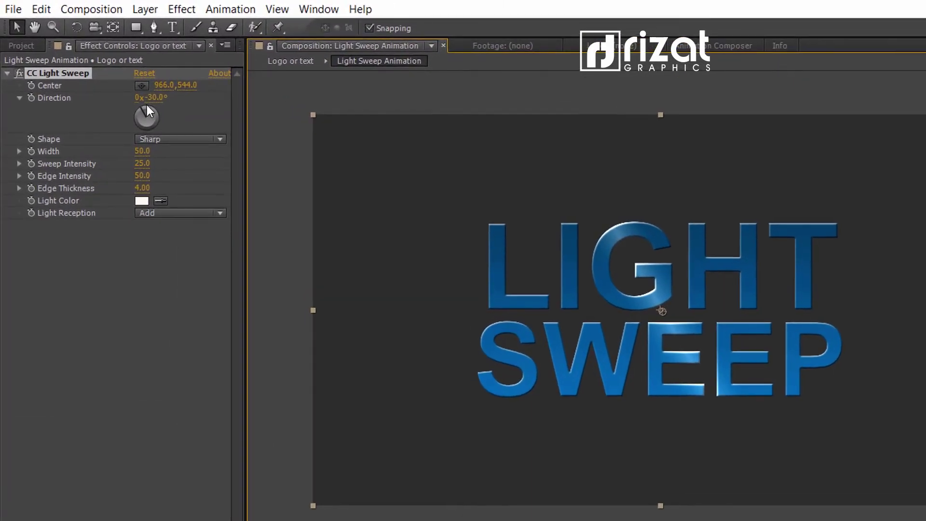
{"action": "left_click_drag", "start_coordinate": [143, 111], "coordinate": [154, 109]}
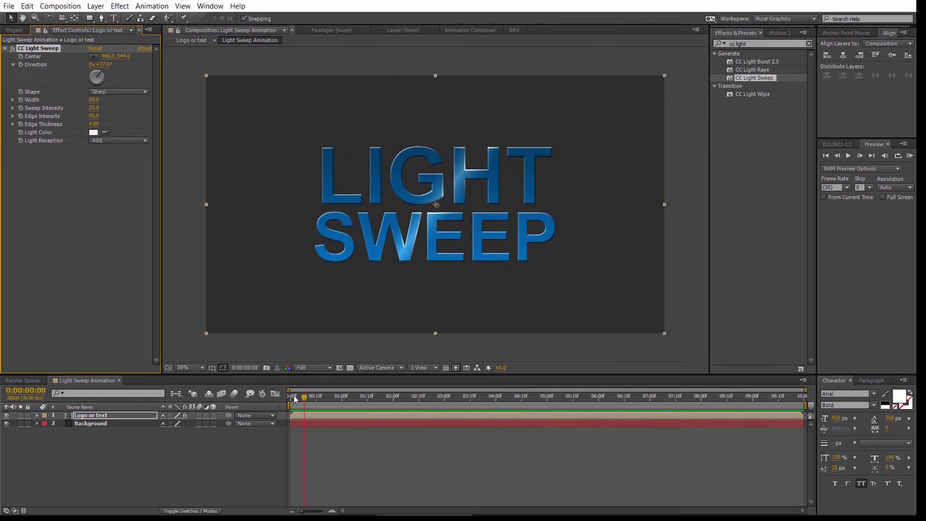
- Keyframe the light sweep's Center from about 320, 338 at the first frame to about 1586, 774 at 4 seconds
{"action": "left_click_drag", "start_coordinate": [294, 395], "coordinate": [291, 415]}
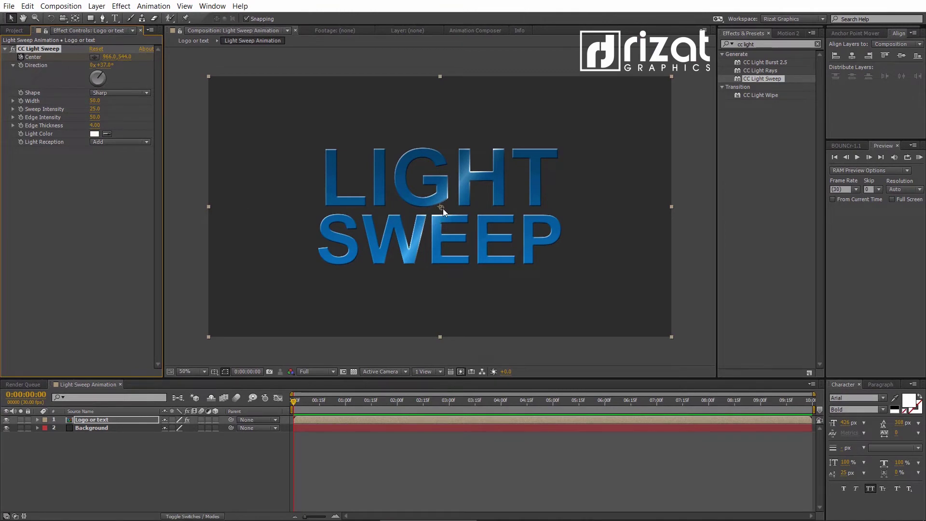
{"action": "left_click_drag", "start_coordinate": [442, 208], "coordinate": [355, 184]}
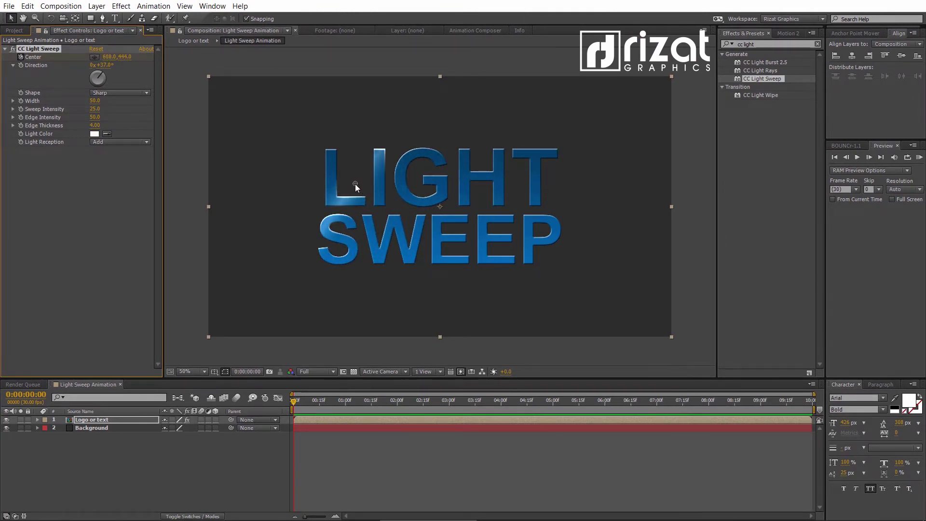
{"action": "left_click", "coordinate": [288, 158]}
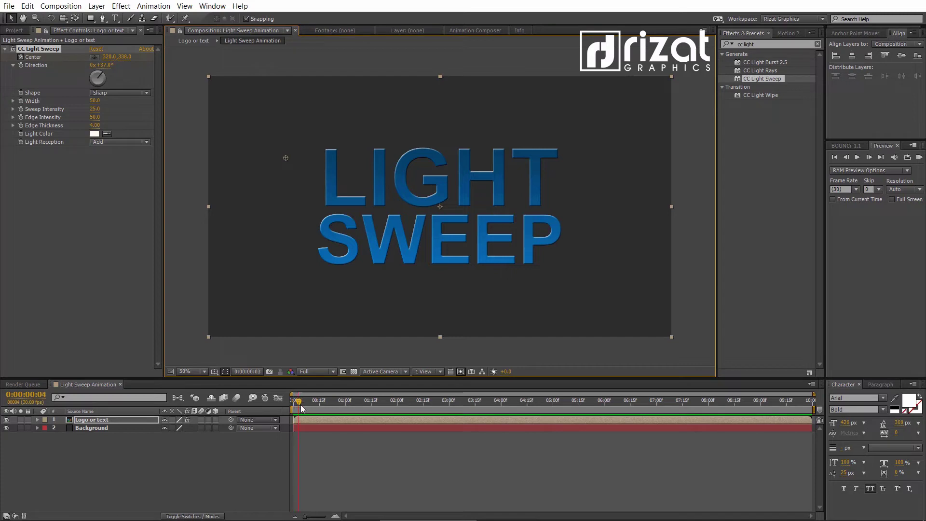
{"action": "left_click_drag", "start_coordinate": [508, 401], "coordinate": [502, 402]}
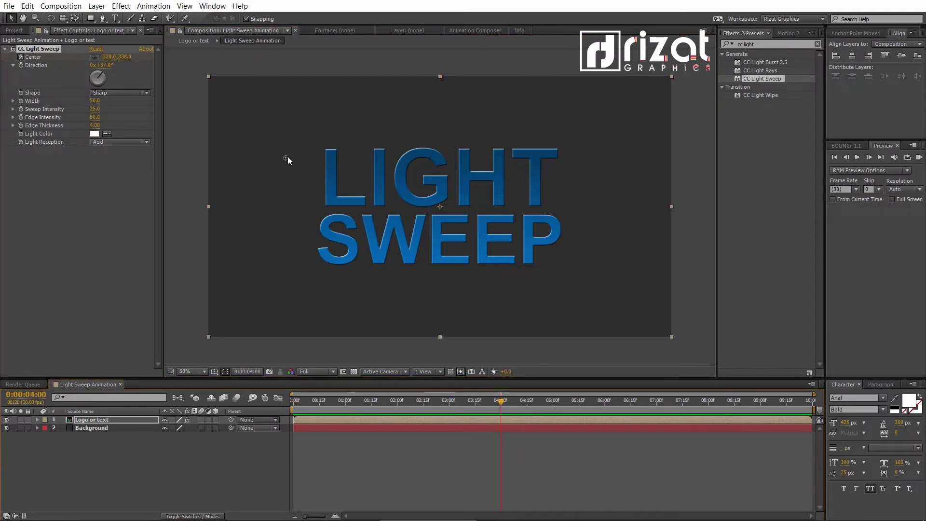
{"action": "left_click_drag", "start_coordinate": [288, 158], "coordinate": [596, 263]}
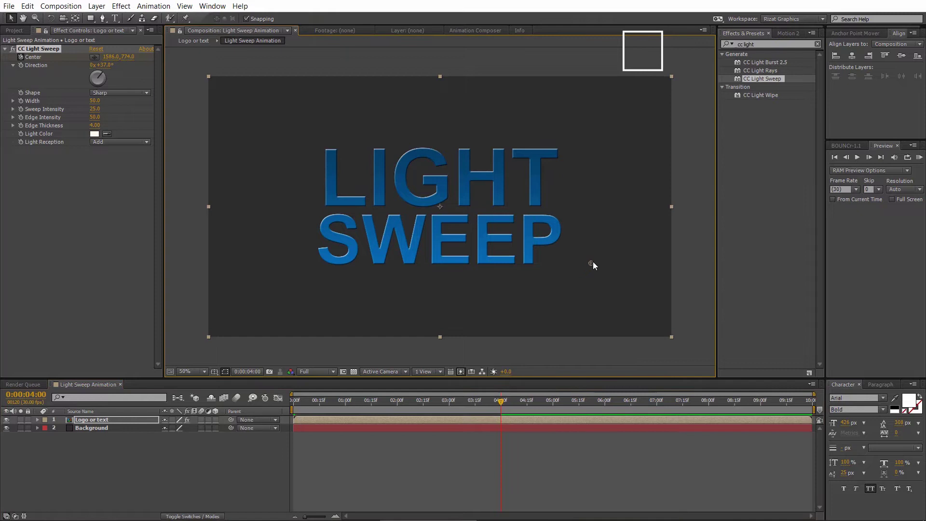
- Reveal the Logo or text layer's Center keyframes and apply Easy Ease to both of them
{"action": "left_click", "coordinate": [511, 421]}
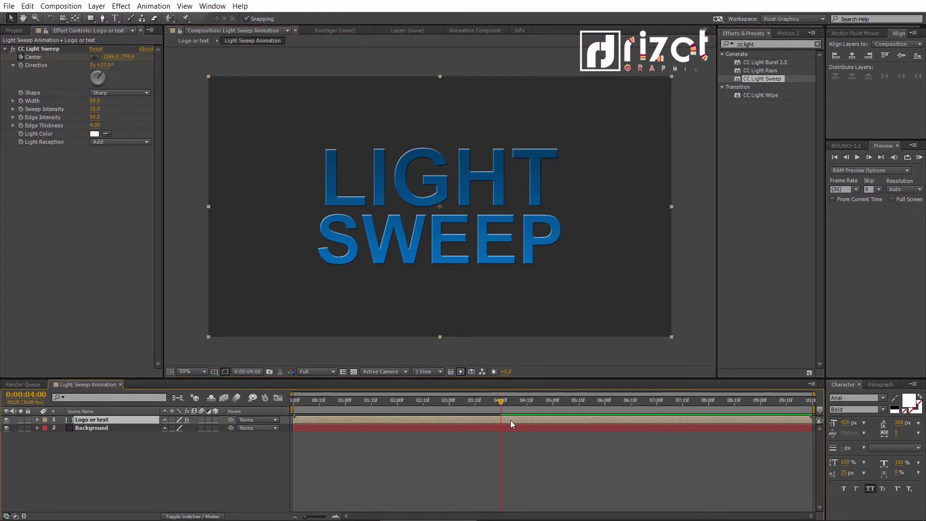
{"action": "key", "text": "u"}
{"action": "left_click_drag", "start_coordinate": [506, 435], "coordinate": [291, 440]}
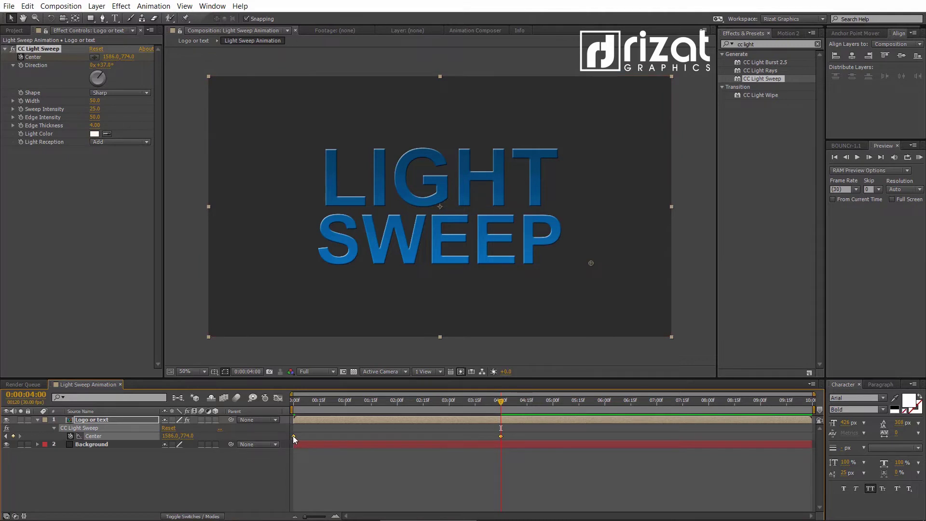
{"action": "right_click", "coordinate": [294, 436]}
{"action": "mouse_move", "coordinate": [296, 432]}
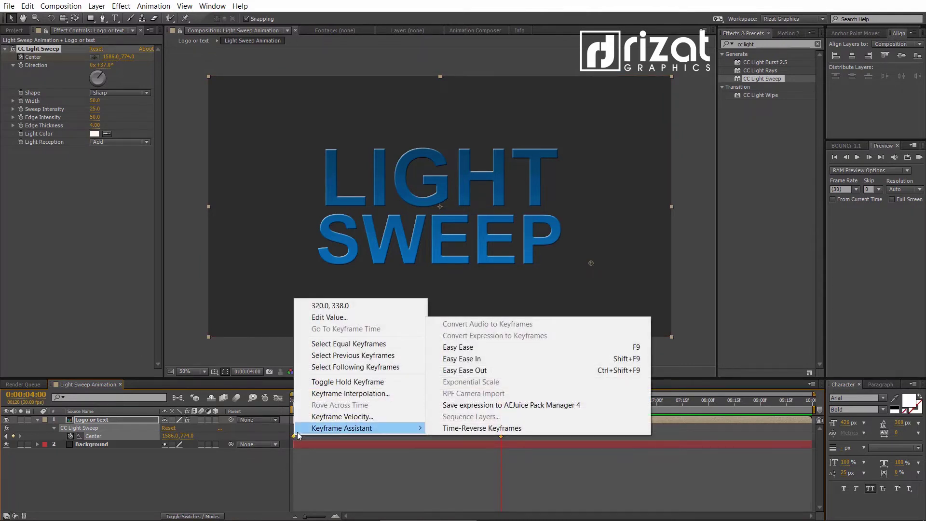
{"action": "left_click", "coordinate": [468, 347]}
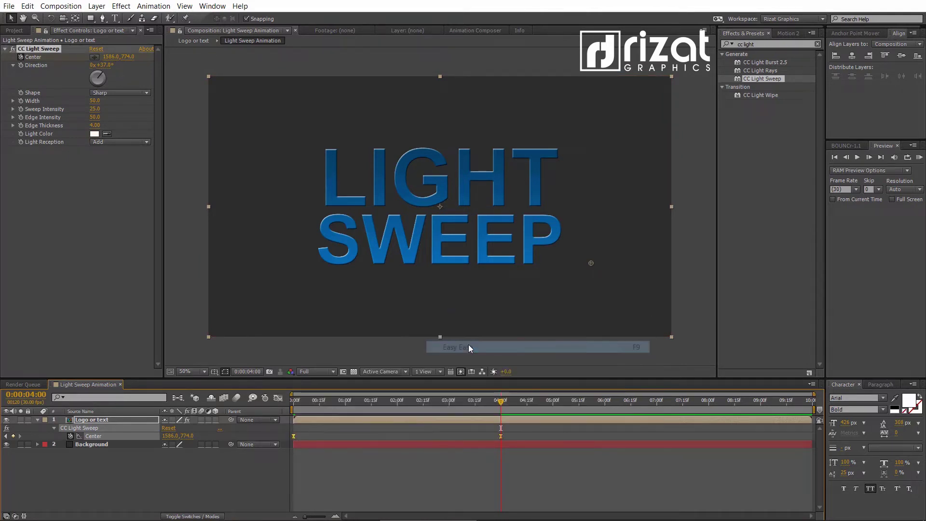
- Reshape the Center speed curve in the Graph Editor so the speed peaks just before 2 seconds, and return to the keyframe view
{"action": "left_click", "coordinate": [278, 398]}
{"action": "left_click_drag", "start_coordinate": [511, 479], "coordinate": [346, 488]}
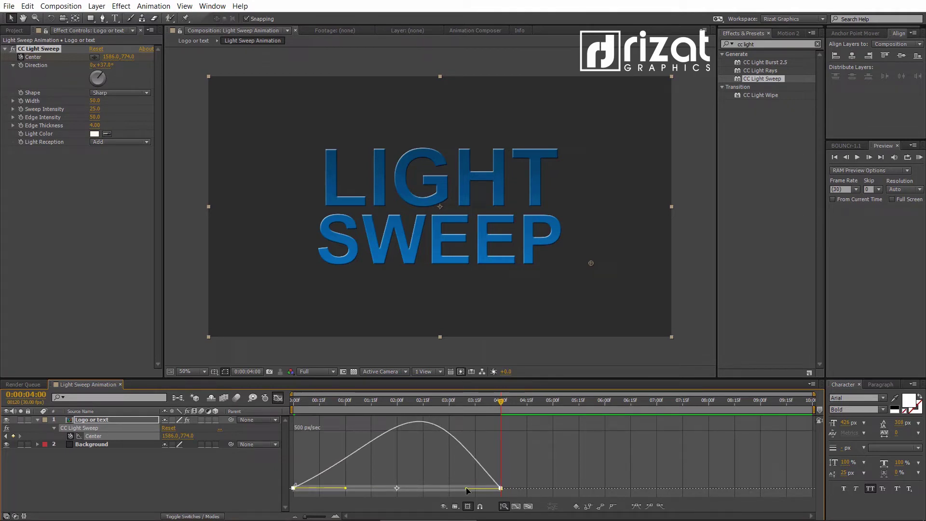
{"action": "left_click_drag", "start_coordinate": [466, 489], "coordinate": [441, 489]}
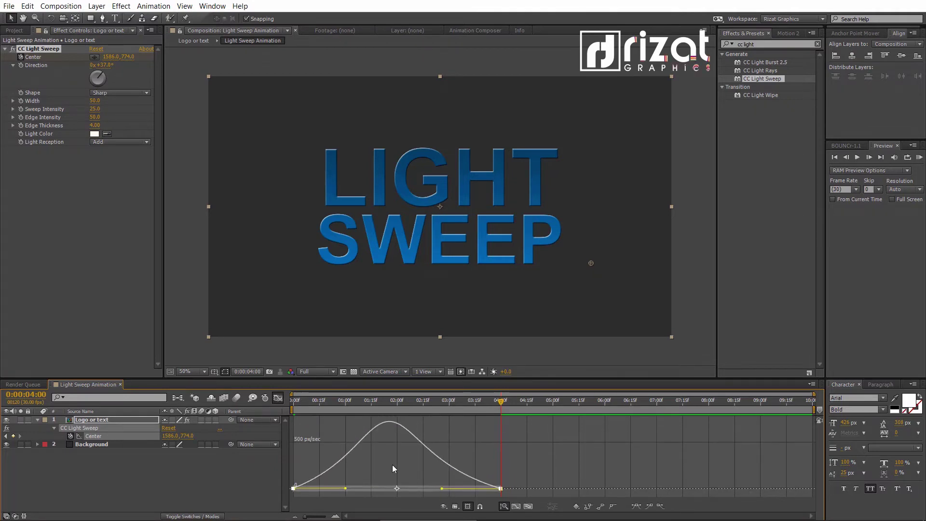
{"action": "left_click", "coordinate": [278, 398]}
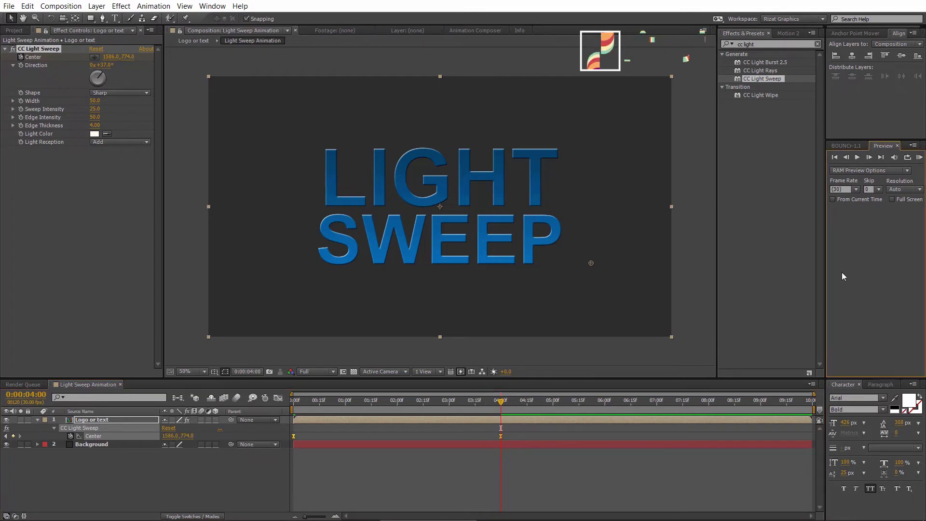
- Set the light sweep's Direction to 0° with the playhead at 0:00:01:29, and preview the animation before and after the change
{"action": "key", "text": "KP_0"}
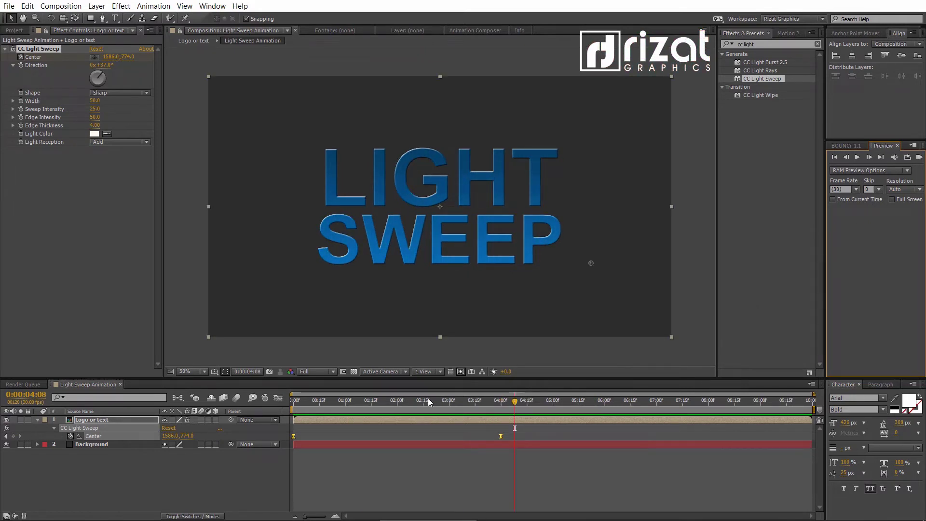
{"action": "mouse_move", "coordinate": [390, 409]}
{"action": "left_mouse_down"}
{"action": "mouse_move", "coordinate": [355, 406]}
{"action": "mouse_move", "coordinate": [395, 410]}
{"action": "left_mouse_up"}
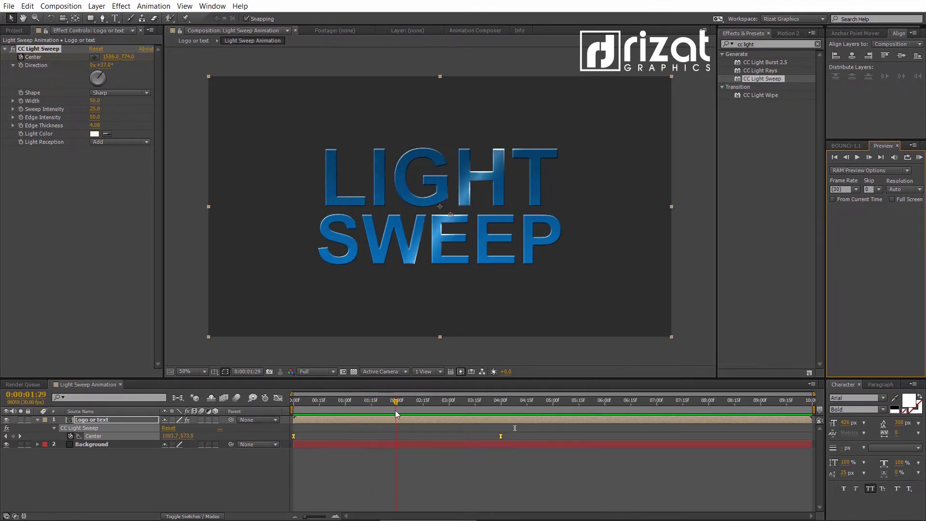
{"action": "left_click_drag", "start_coordinate": [114, 77], "coordinate": [98, 71]}
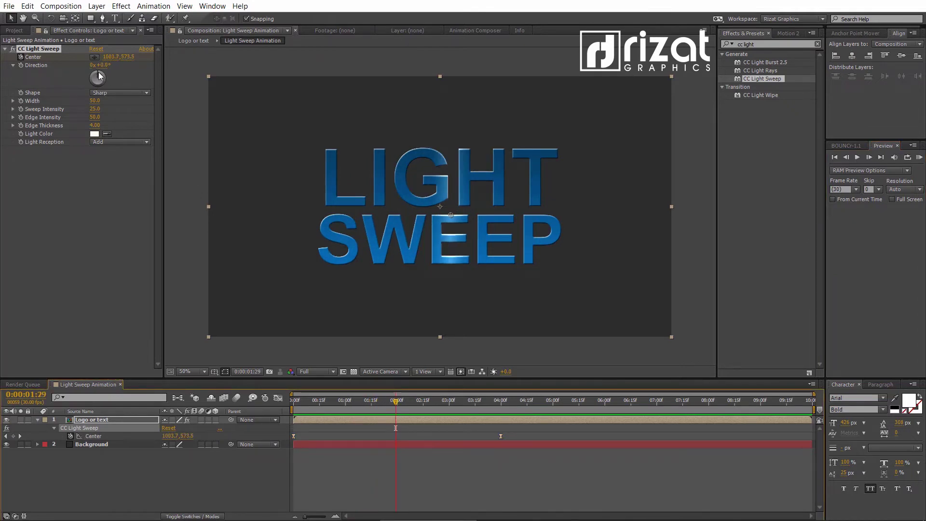
{"action": "left_click", "coordinate": [919, 158]}
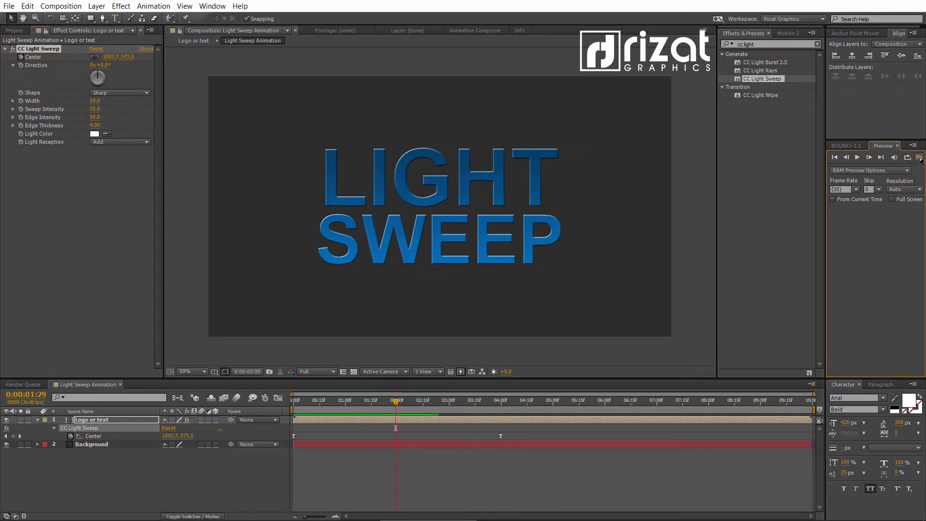
{"action": "left_click", "coordinate": [857, 247]}
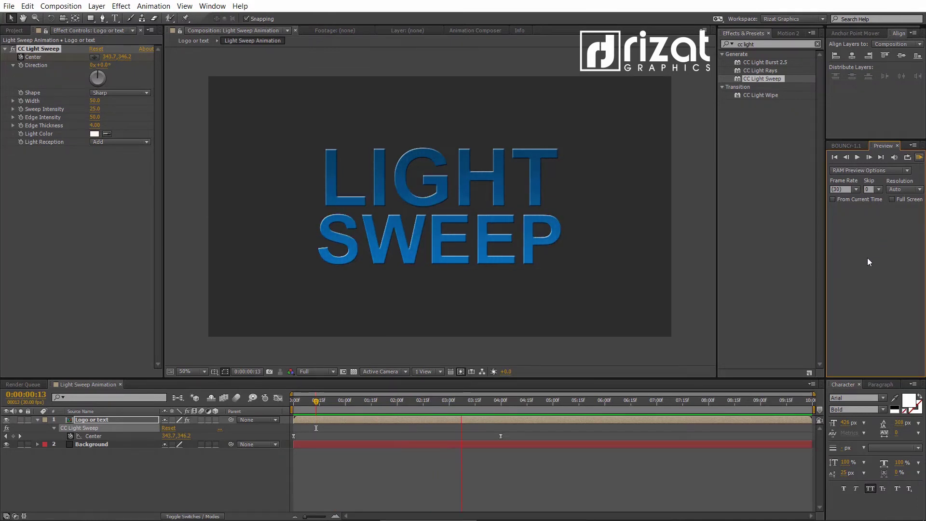
- At 0:00:01:26, try the Linear shape for the light sweep and set its Shape to Smooth
{"action": "left_click_drag", "start_coordinate": [466, 405], "coordinate": [391, 398]}
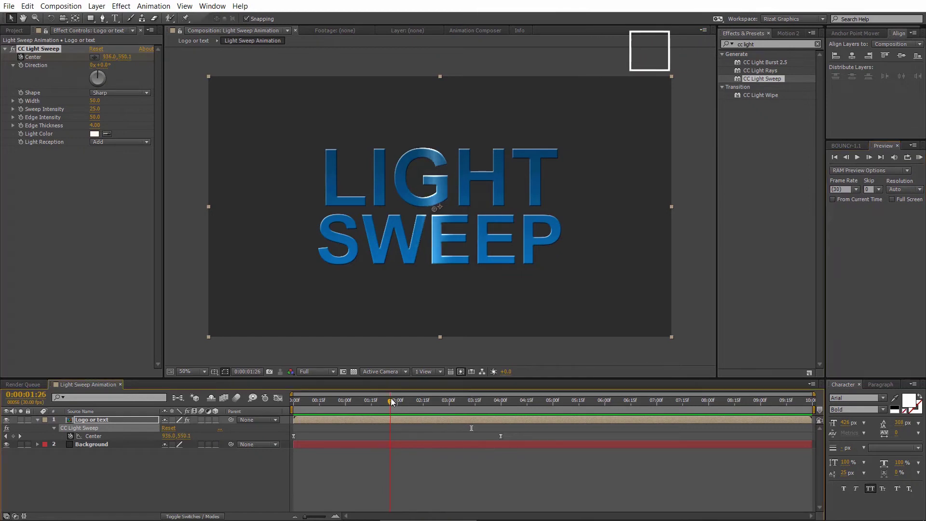
{"action": "scroll", "coordinate": [412, 188], "scroll_direction": "up", "scroll_amount": 2}
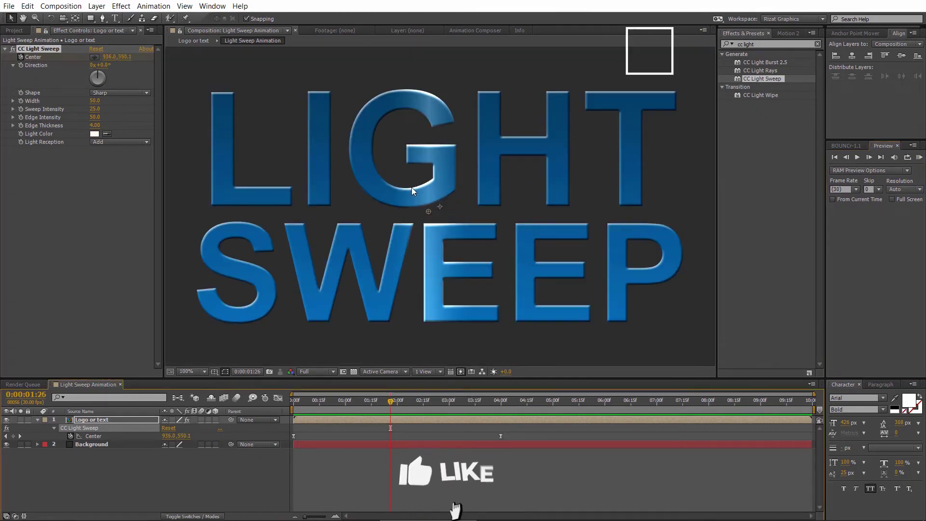
{"action": "left_click", "coordinate": [97, 93]}
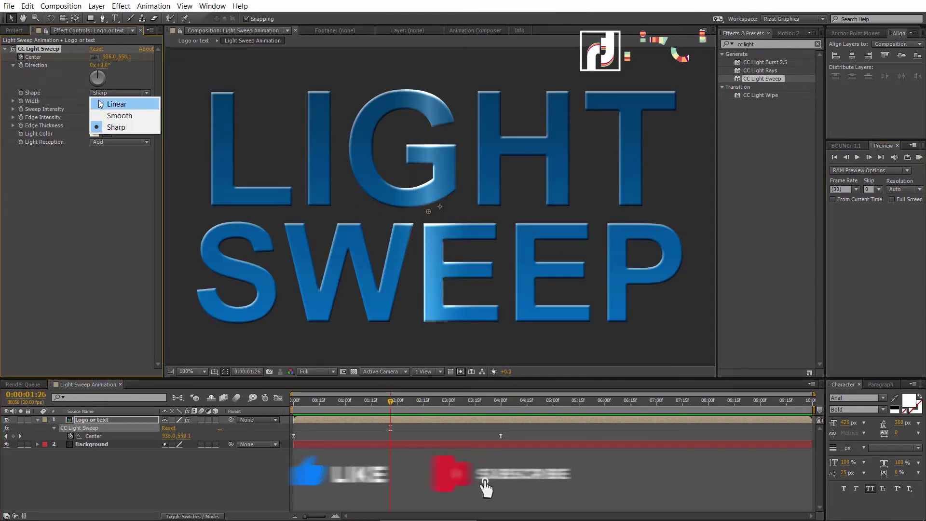
{"action": "left_click", "coordinate": [99, 102]}
{"action": "left_click", "coordinate": [113, 94]}
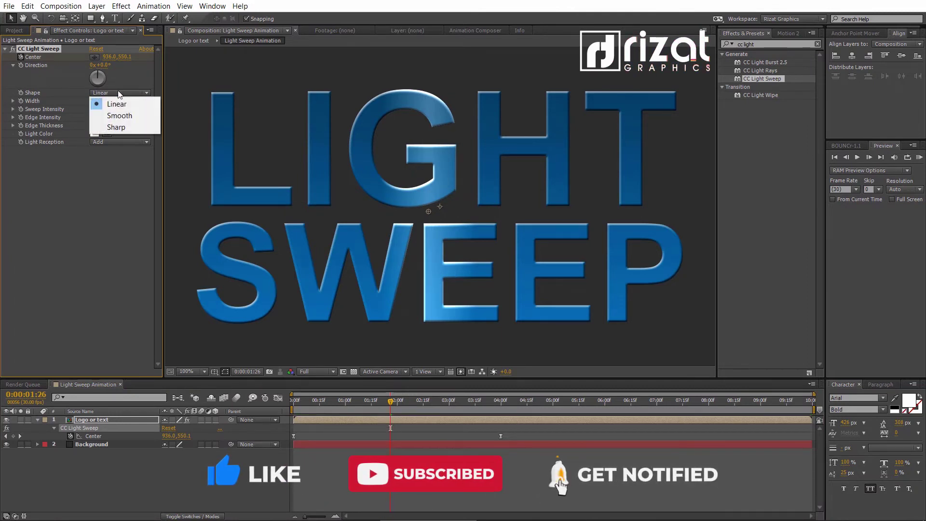
{"action": "left_click", "coordinate": [118, 111]}
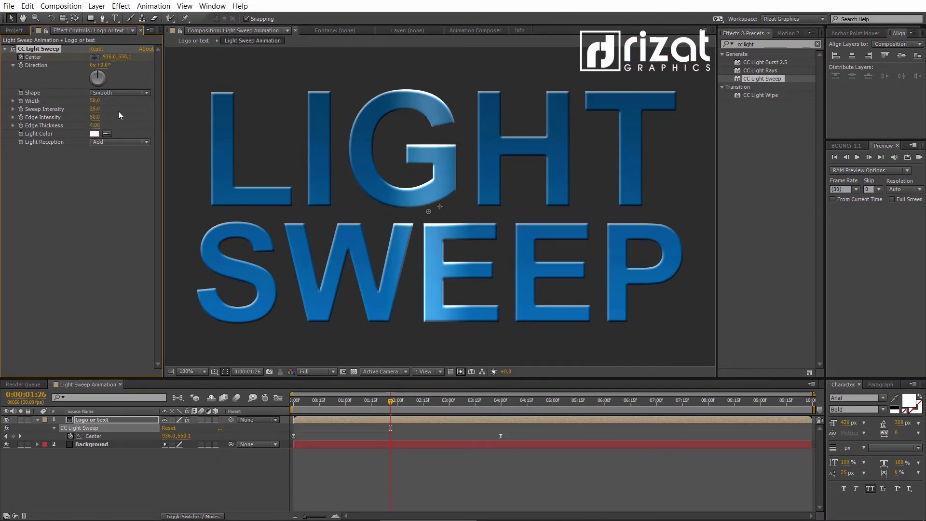
- Try a Sweep Intensity of 59 and an Edge Intensity of 104 for the light sweep, undoing each change
{"action": "mouse_move", "coordinate": [94, 104]}
{"action": "left_mouse_down"}
{"action": "mouse_move", "coordinate": [119, 104]}
{"action": "mouse_move", "coordinate": [105, 108]}
{"action": "left_mouse_up"}
{"action": "key", "text": "ctrl+z"}
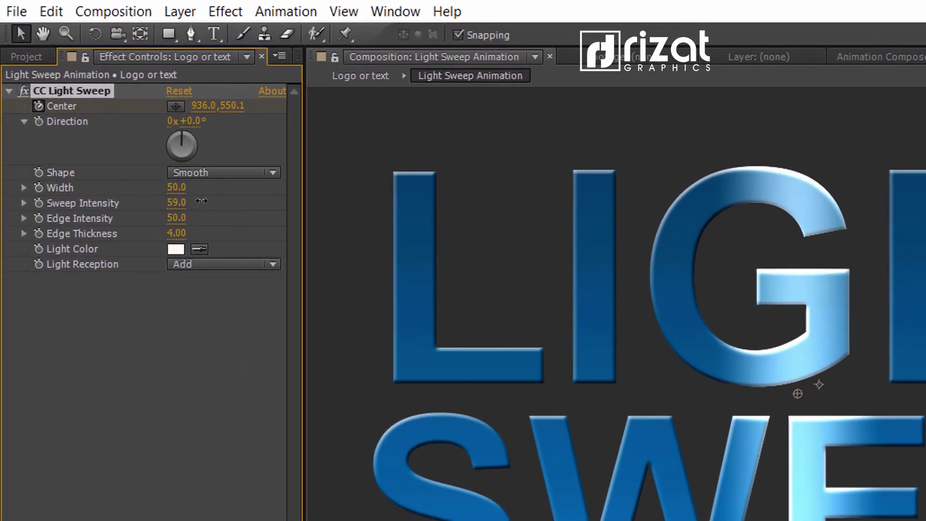
{"action": "key", "text": "ctrl+z"}
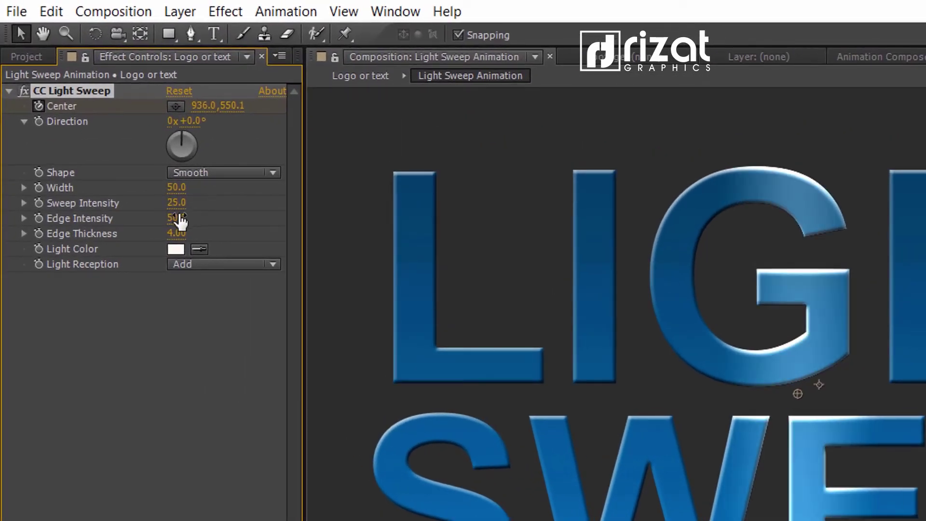
{"action": "left_click_drag", "start_coordinate": [177, 217], "coordinate": [214, 215]}
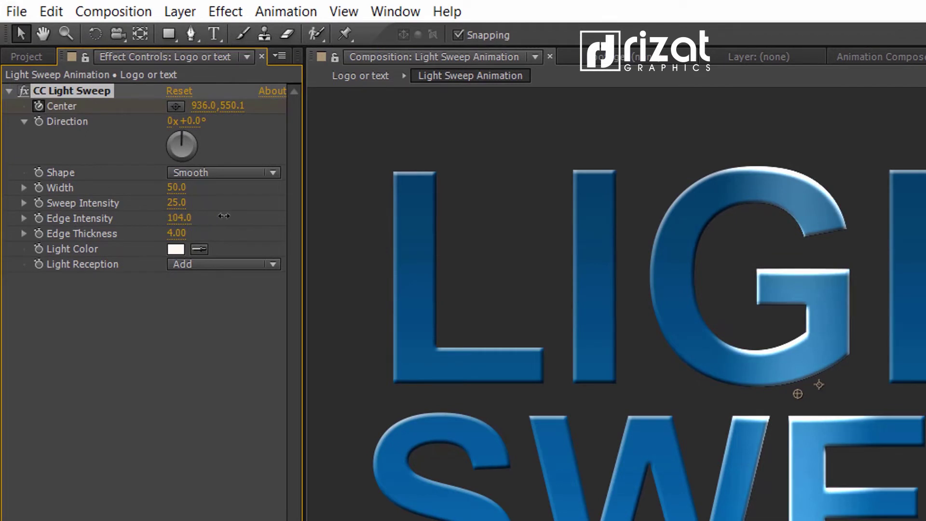
{"action": "key", "text": "ctrl+z"}
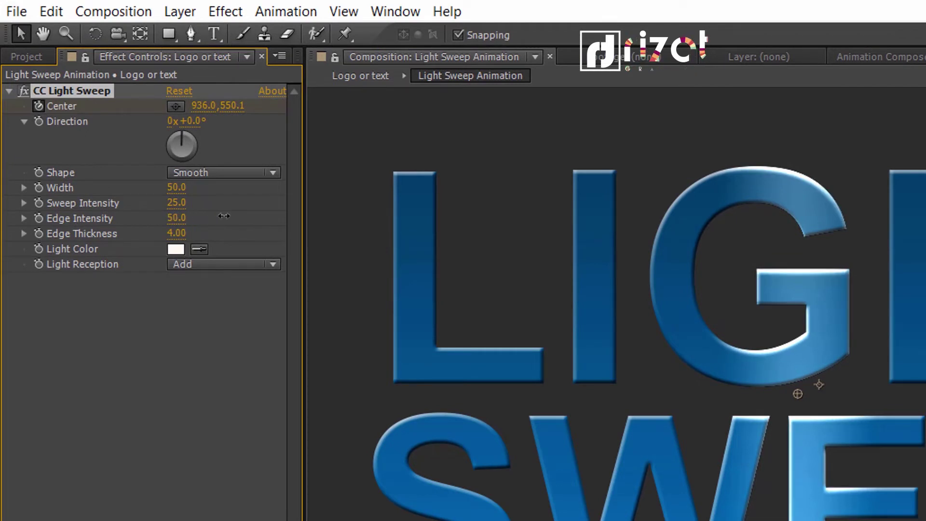
- Try a pink Light Color, FF005A, for the light sweep and check it in a short playback
{"action": "left_click", "coordinate": [176, 249]}
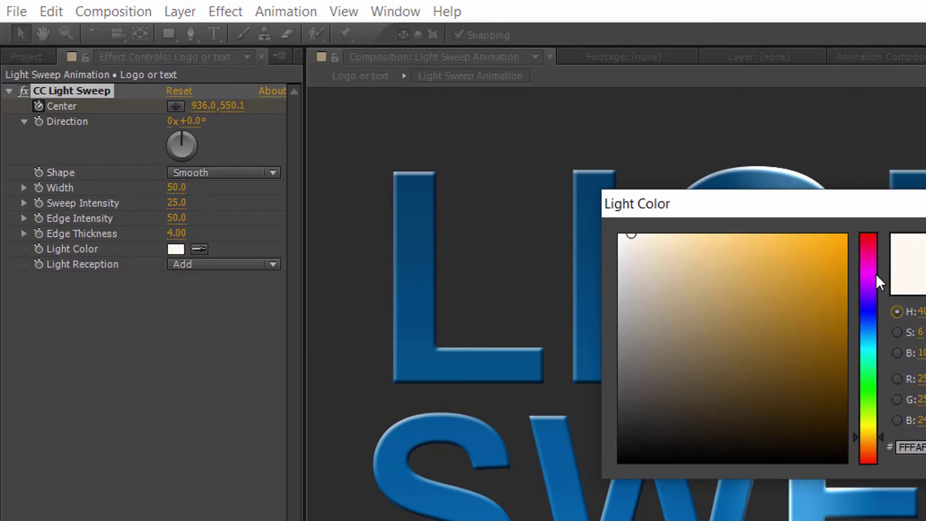
{"action": "left_click_drag", "start_coordinate": [876, 274], "coordinate": [875, 254]}
{"action": "left_click", "coordinate": [845, 236]}
{"action": "left_click", "coordinate": [793, 190]}
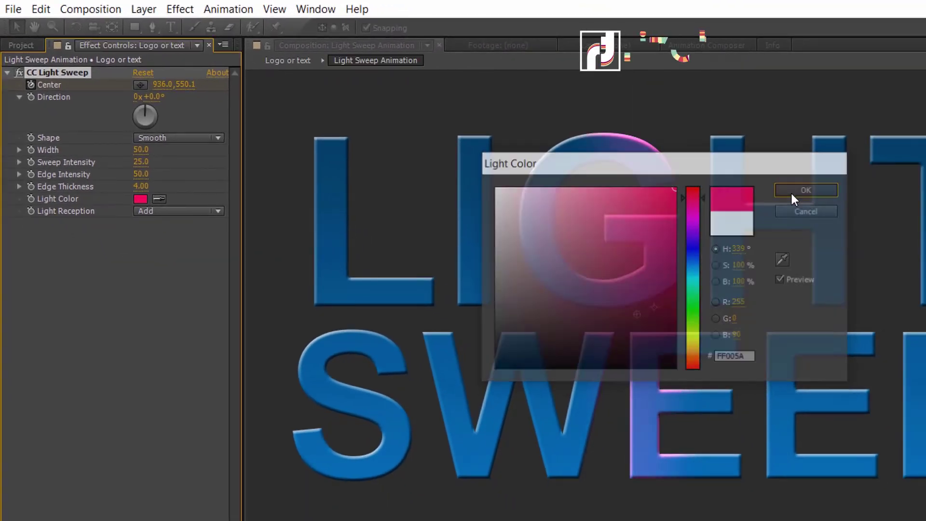
{"action": "key", "text": "space"}
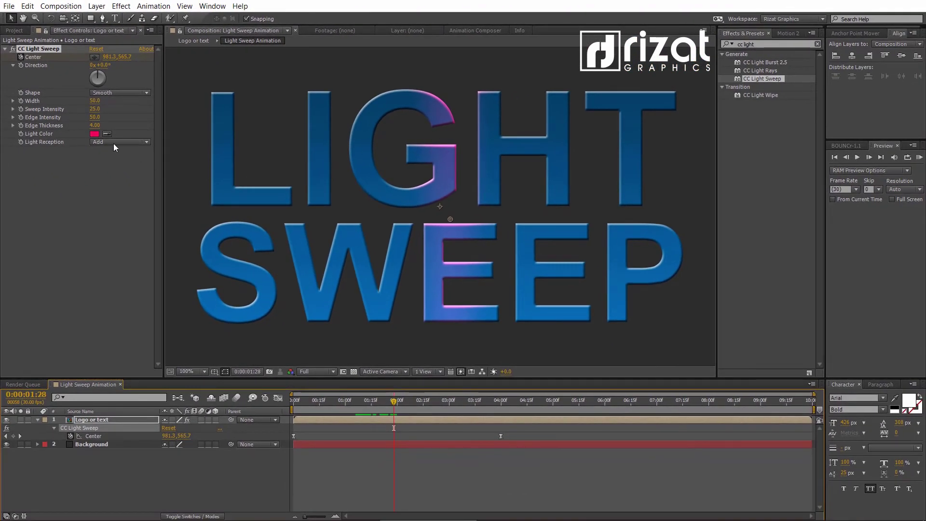
- Try a yellow Light Color, FFD800, scrub back to 0:00:01:19 to check it, and undo the light colour changes
{"action": "left_click", "coordinate": [95, 133]}
{"action": "left_click_drag", "start_coordinate": [465, 230], "coordinate": [467, 231]}
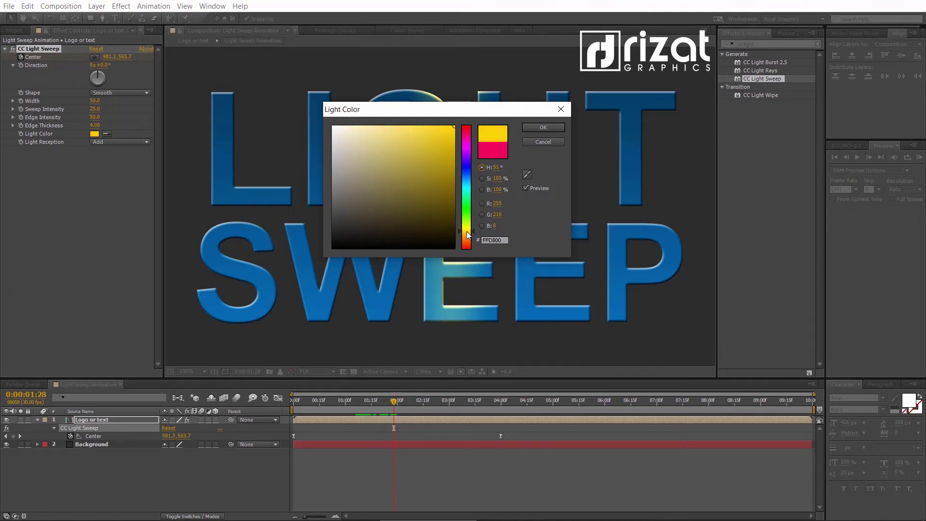
{"action": "left_click", "coordinate": [525, 128]}
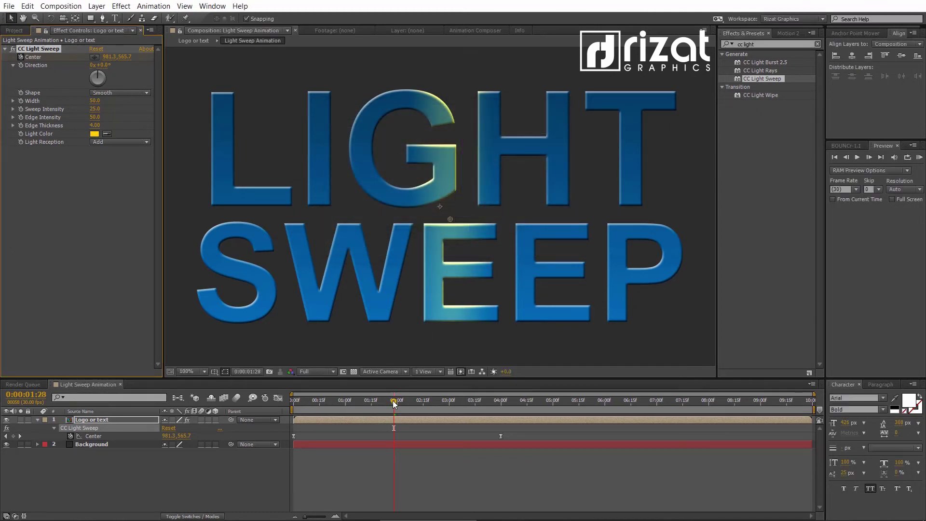
{"action": "mouse_move", "coordinate": [394, 404]}
{"action": "left_mouse_down"}
{"action": "mouse_move", "coordinate": [356, 403]}
{"action": "mouse_move", "coordinate": [377, 403]}
{"action": "left_mouse_up"}
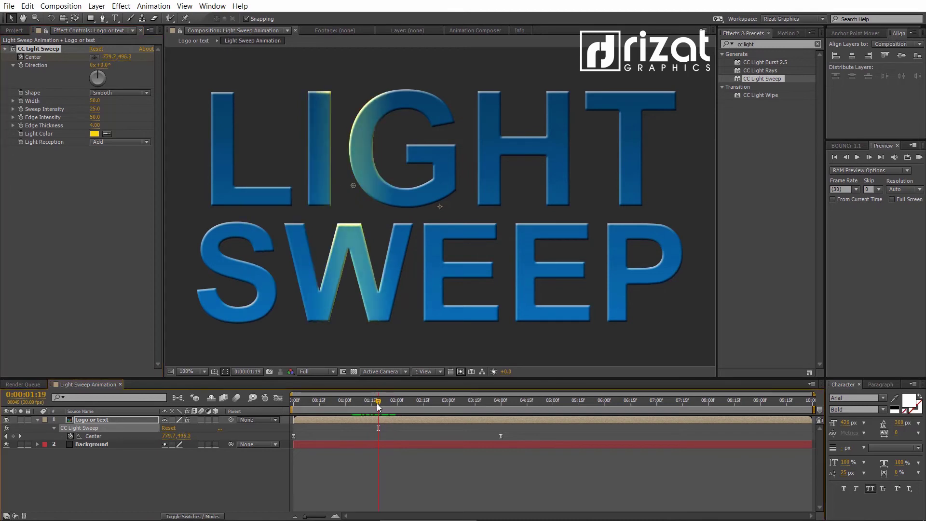
{"action": "key", "text": "ctrl+z"}
{"action": "key", "text": "ctrl+z"}
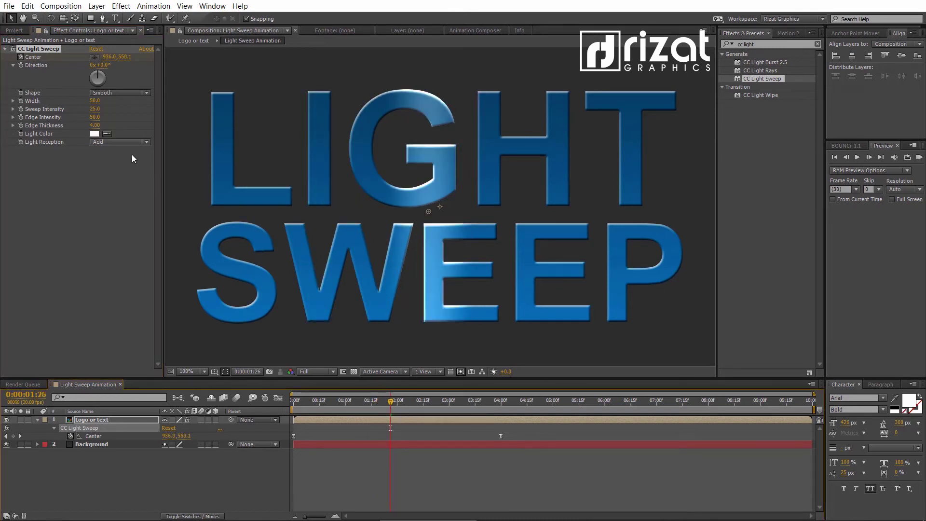
- Try the Cutout option for the sweep's Light Reception, and undo it
{"action": "left_click", "coordinate": [120, 141]}
{"action": "left_click", "coordinate": [118, 176]}
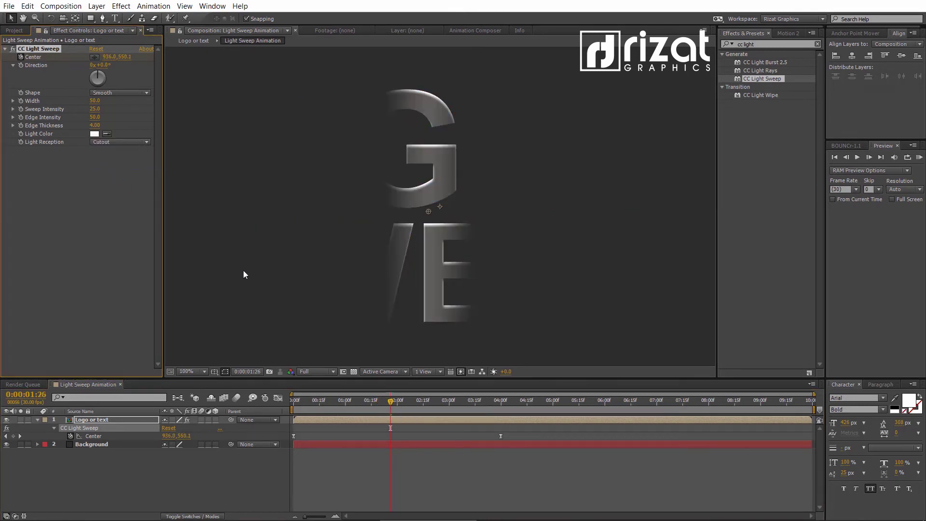
{"action": "mouse_move", "coordinate": [391, 405]}
{"action": "left_mouse_down"}
{"action": "mouse_move", "coordinate": [338, 403]}
{"action": "mouse_move", "coordinate": [424, 400]}
{"action": "mouse_move", "coordinate": [383, 400]}
{"action": "mouse_move", "coordinate": [391, 400]}
{"action": "left_mouse_up"}
{"action": "key", "text": "ctrl+z"}
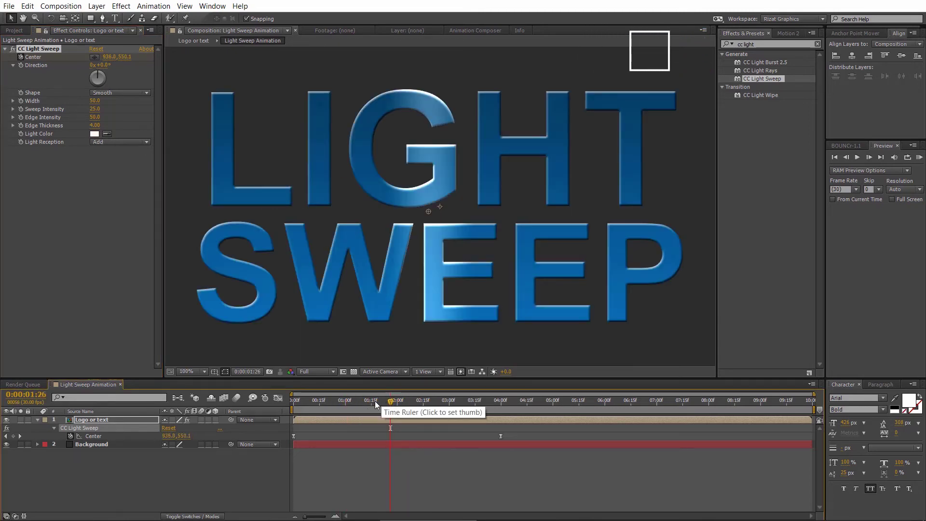
- Collapse the Logo or text layer's properties and set the light sweep's Direction to 40°
{"action": "left_click", "coordinate": [227, 464]}
{"action": "left_click", "coordinate": [37, 420]}
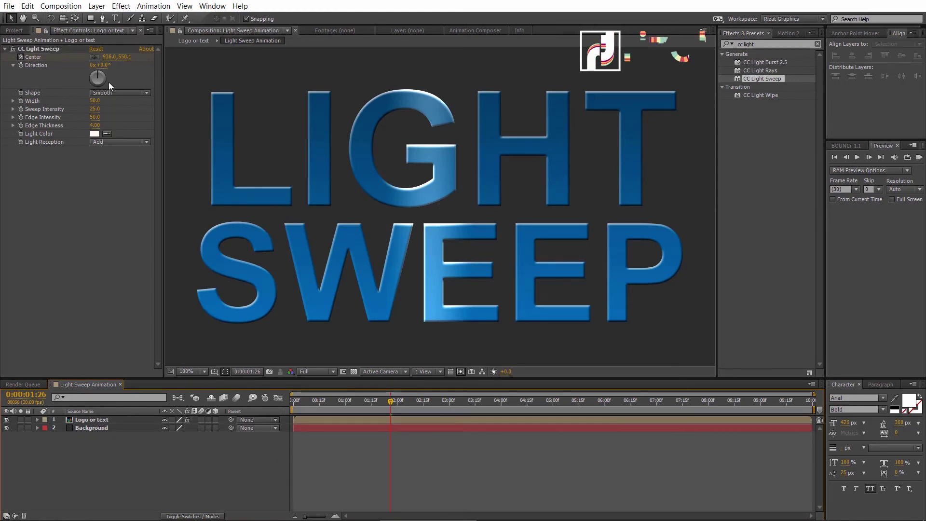
{"action": "left_click", "coordinate": [103, 65]}
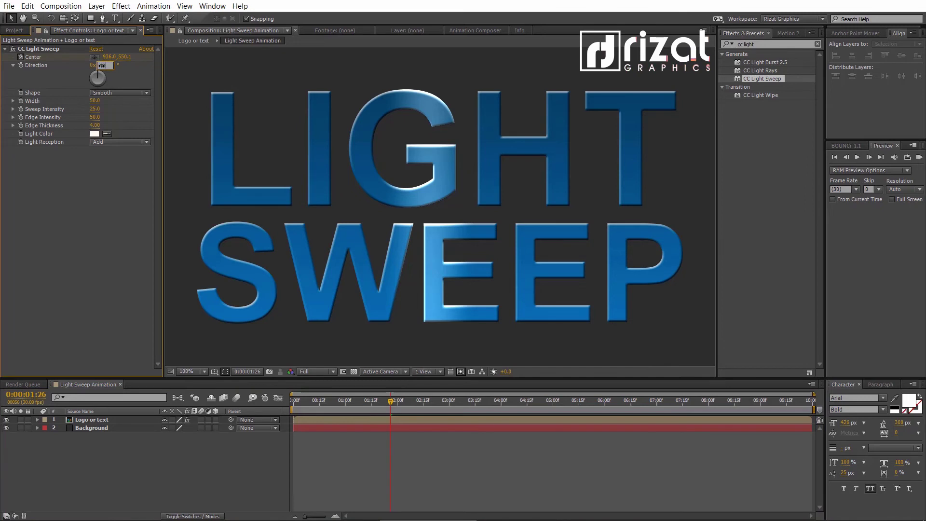
{"action": "type", "text": "49"}
{"action": "key", "text": "Return"}
{"action": "scroll", "coordinate": [291, 151], "scroll_direction": "down", "scroll_amount": 1}
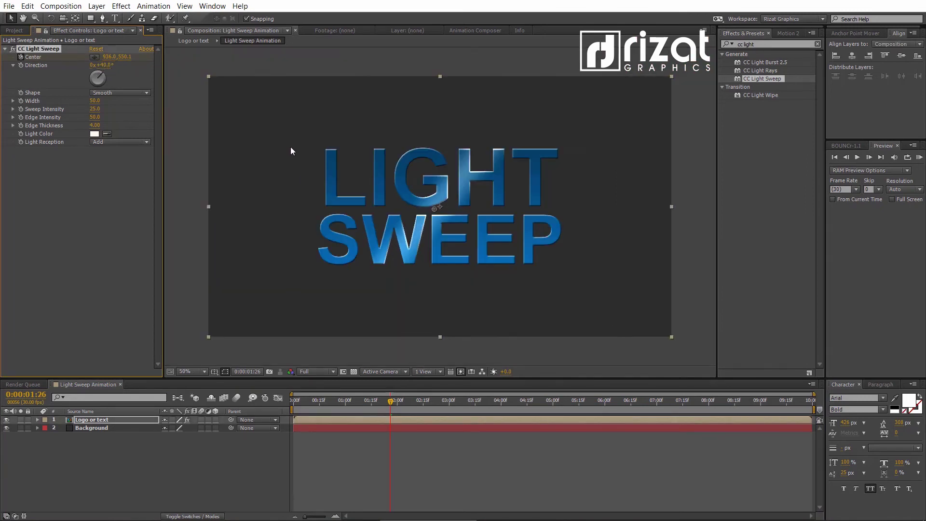
- Open the Logo or text precomposition, import Conan.png, and add it above the Light Sweep layer
{"action": "double_click", "coordinate": [120, 421]}
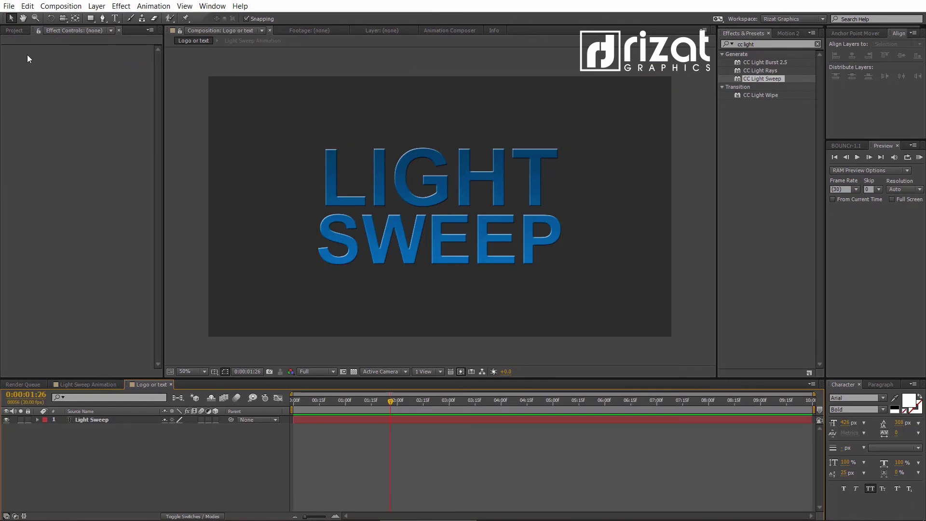
{"action": "left_click", "coordinate": [20, 31]}
{"action": "left_click", "coordinate": [36, 163]}
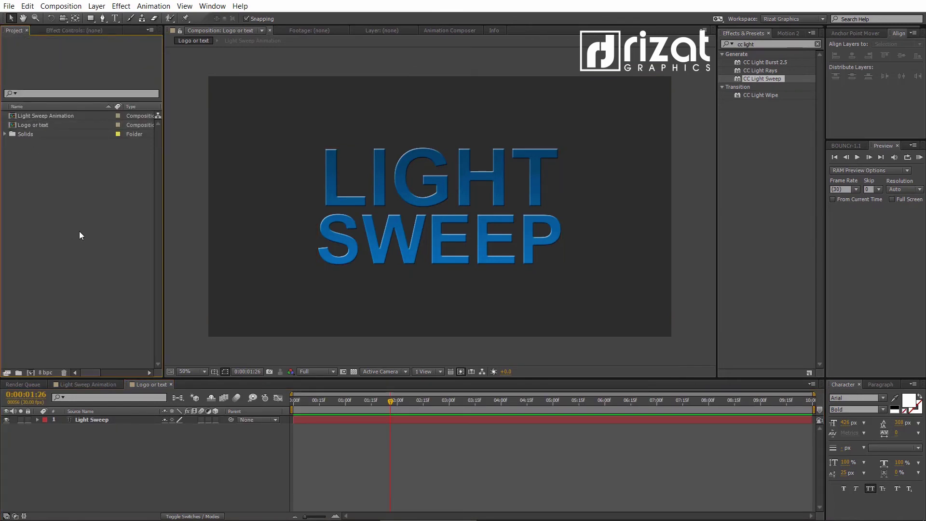
{"action": "left_click_drag", "start_coordinate": [74, 414], "coordinate": [73, 419]}
- Scale the Conan.png layer to 53% and move it slightly upward in the frame
{"action": "key", "text": "s"}
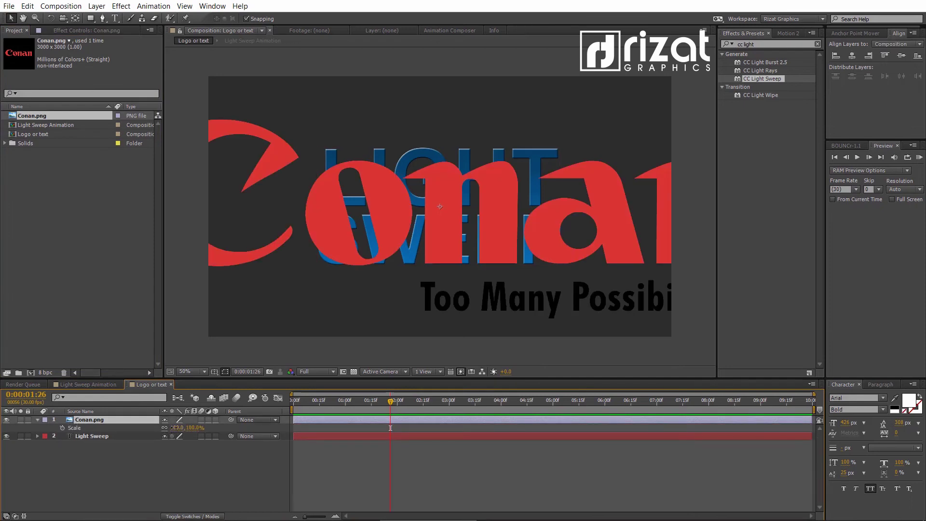
{"action": "left_click_drag", "start_coordinate": [182, 427], "coordinate": [143, 411]}
{"action": "left_click_drag", "start_coordinate": [392, 235], "coordinate": [391, 228]}
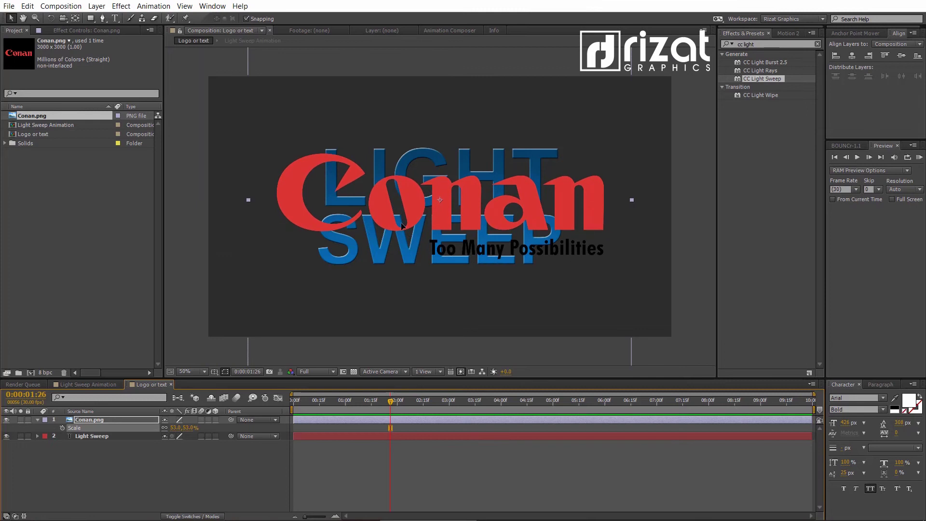
- Draw a rectangular mask on Conan.png around the red Conan wordmark, excluding the tagline beneath it
{"action": "left_click", "coordinate": [101, 19]}
{"action": "left_click", "coordinate": [91, 18]}
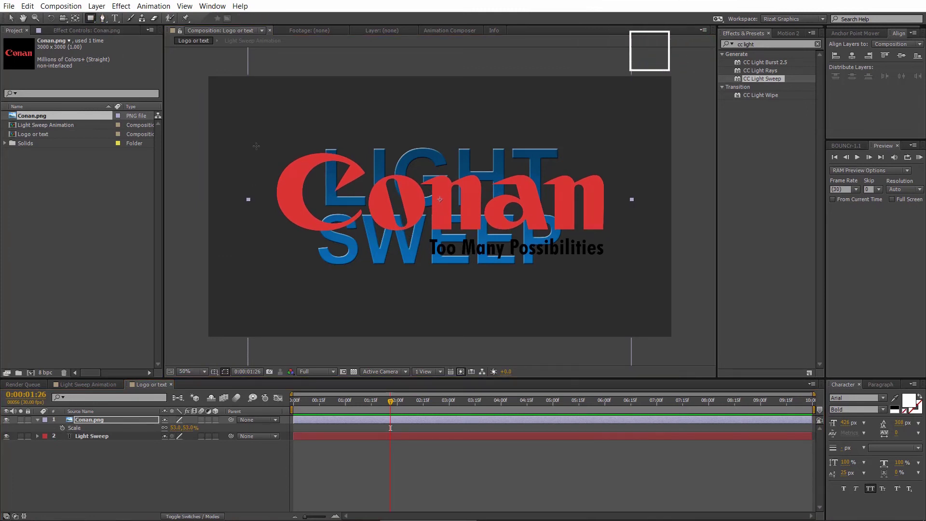
{"action": "mouse_move", "coordinate": [258, 145]}
{"action": "left_mouse_down"}
{"action": "mouse_move", "coordinate": [371, 186]}
{"action": "mouse_move", "coordinate": [531, 221]}
{"action": "mouse_move", "coordinate": [560, 240]}
{"action": "mouse_move", "coordinate": [591, 245]}
{"action": "mouse_move", "coordinate": [616, 235]}
{"action": "left_mouse_up"}
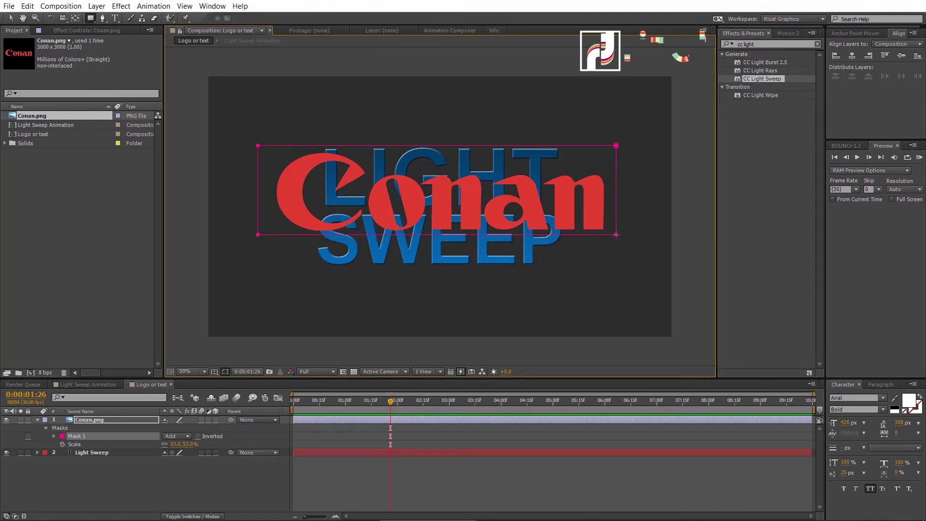
- Collapse the Conan.png layer's properties and hide the Light Sweep text layer
{"action": "left_click", "coordinate": [72, 457]}
{"action": "left_click", "coordinate": [43, 424]}
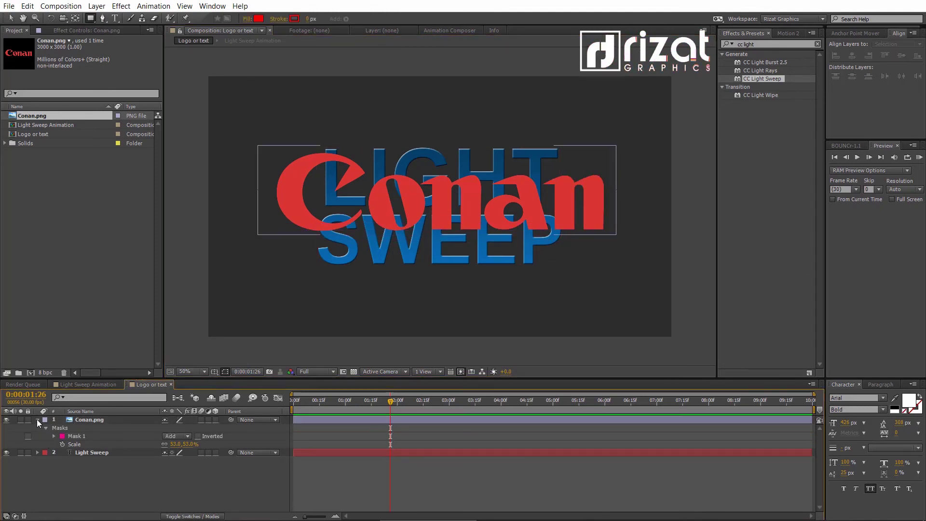
{"action": "left_click", "coordinate": [38, 419]}
{"action": "left_click", "coordinate": [19, 427]}
{"action": "left_click", "coordinate": [7, 428]}
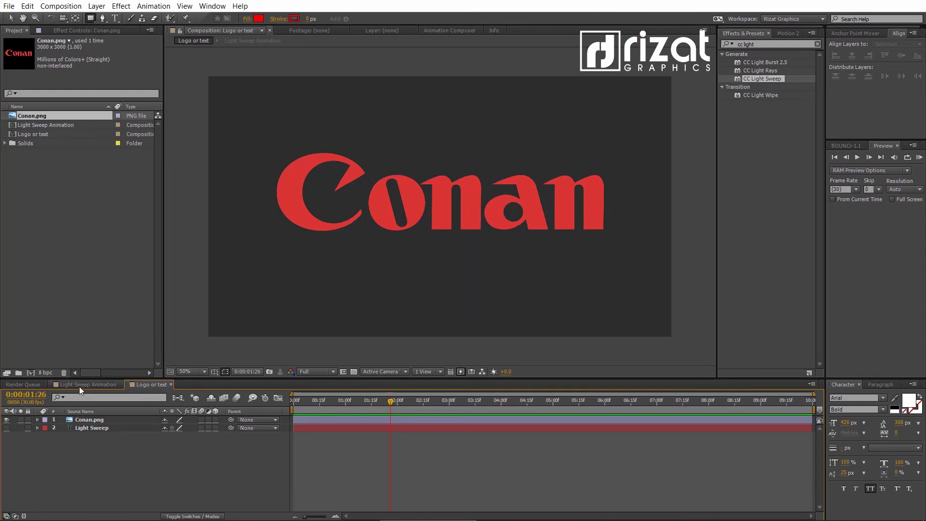
- Return to the Light Sweep Animation composition, run a RAM preview, and scrub through the sweep to 0:00:02:21
{"action": "left_click", "coordinate": [79, 387]}
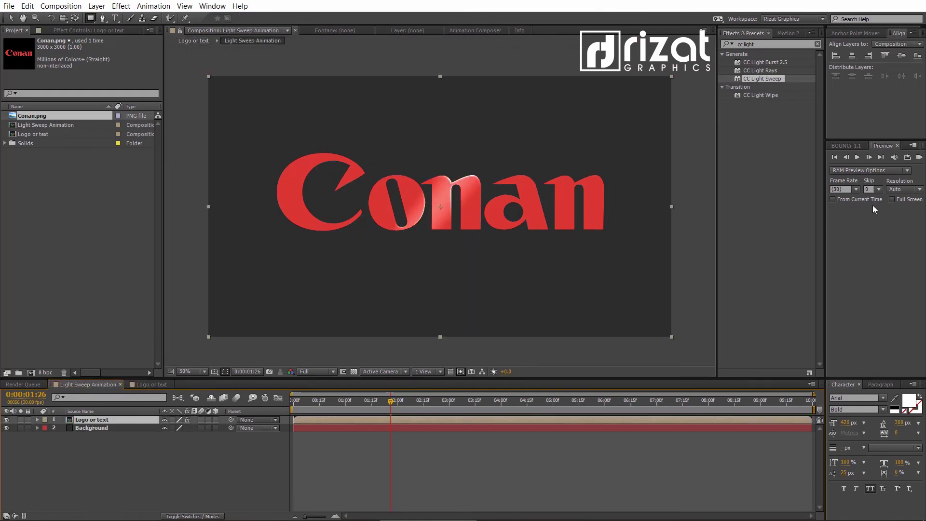
{"action": "left_click", "coordinate": [919, 158]}
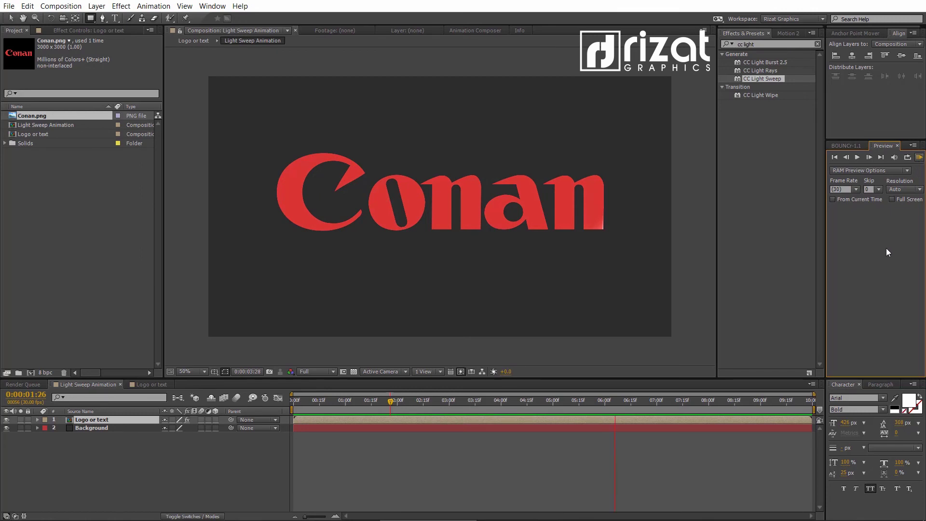
{"action": "left_click_drag", "start_coordinate": [293, 407], "coordinate": [434, 410]}
- Copy both Center keyframes of the light sweep, paste them at 0:00:05:02, and shift the pasted pair to start just before 6 seconds
{"action": "key", "text": "u"}
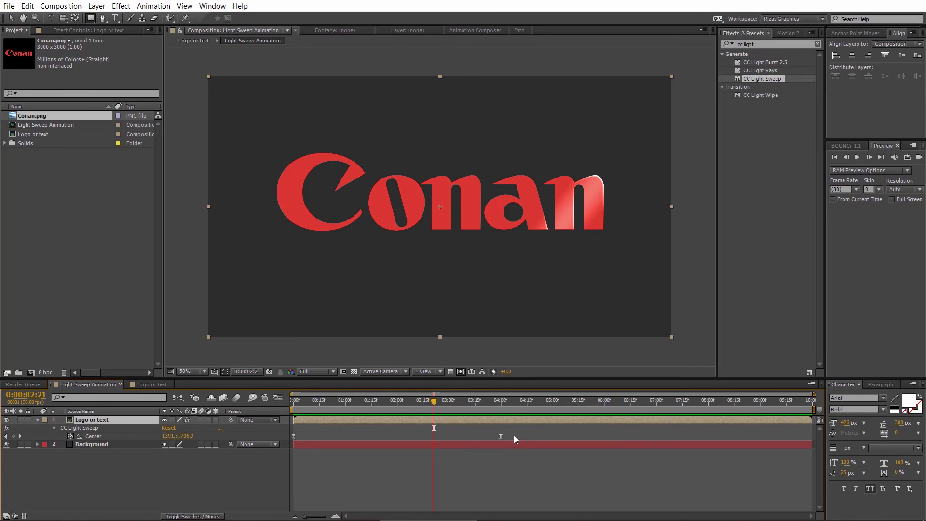
{"action": "left_click_drag", "start_coordinate": [513, 436], "coordinate": [291, 440]}
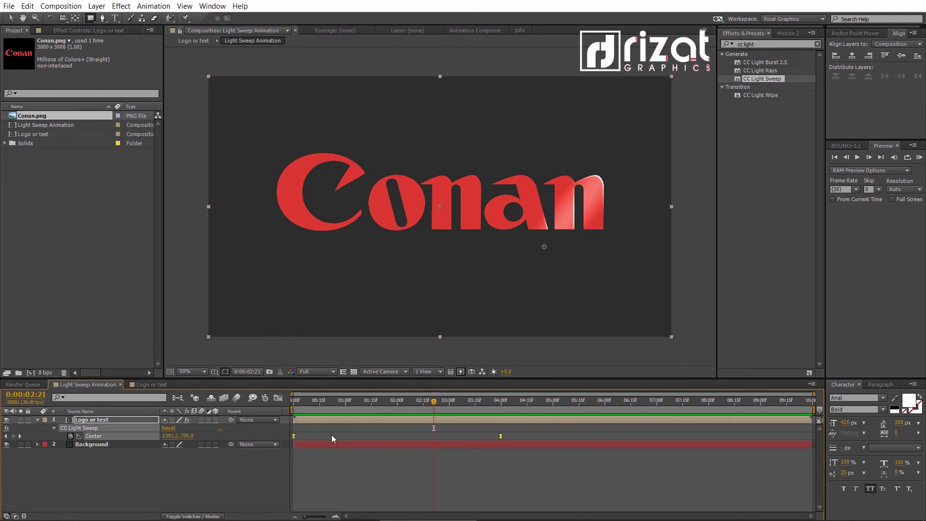
{"action": "left_click_drag", "start_coordinate": [429, 403], "coordinate": [484, 400]}
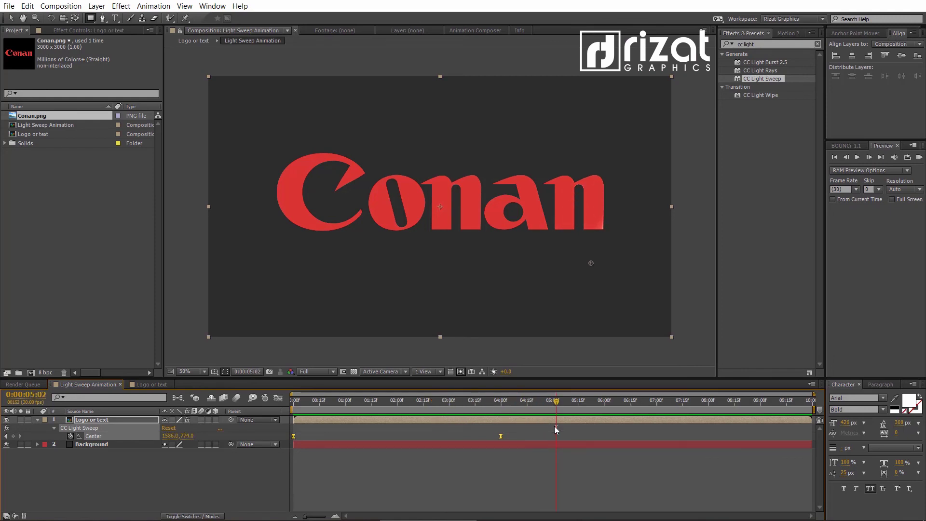
{"action": "key", "text": "ctrl+v"}
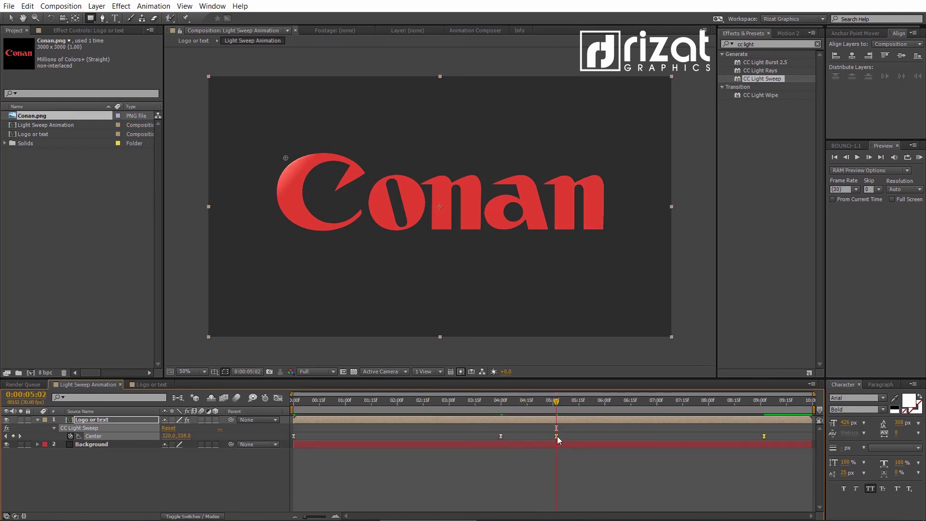
{"action": "left_click_drag", "start_coordinate": [558, 436], "coordinate": [597, 433]}
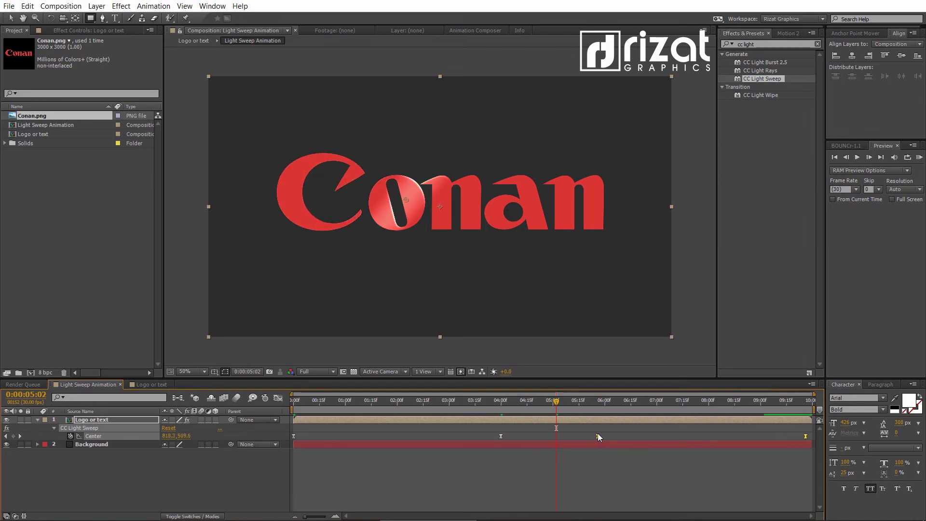
- Time-reverse the two pasted Center keyframes and start a RAM preview of the return sweep
{"action": "right_click", "coordinate": [597, 434]}
{"action": "mouse_move", "coordinate": [606, 429]}
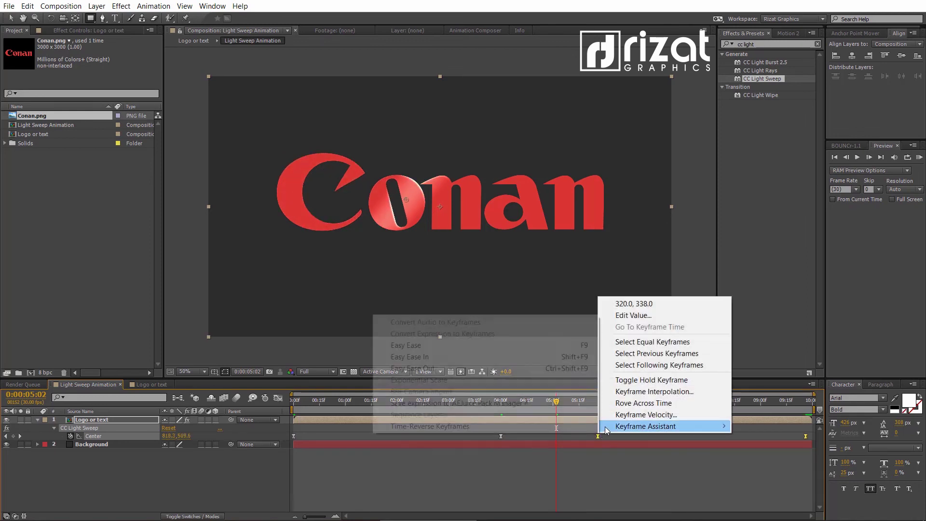
{"action": "left_click", "coordinate": [520, 426]}
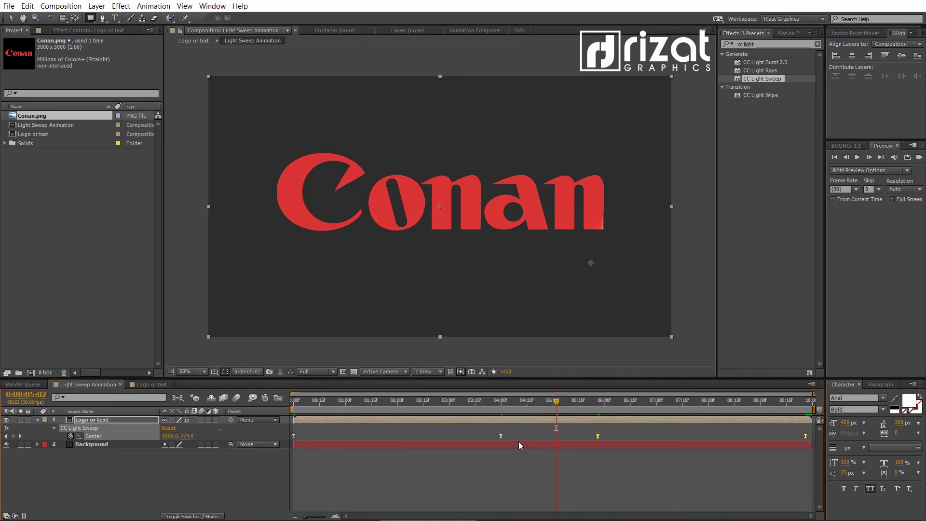
{"action": "left_click", "coordinate": [919, 158]}
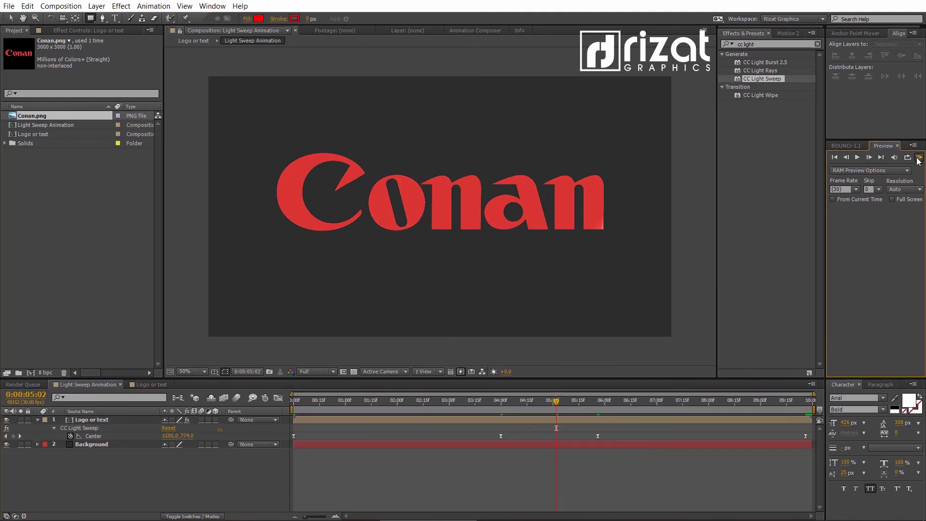